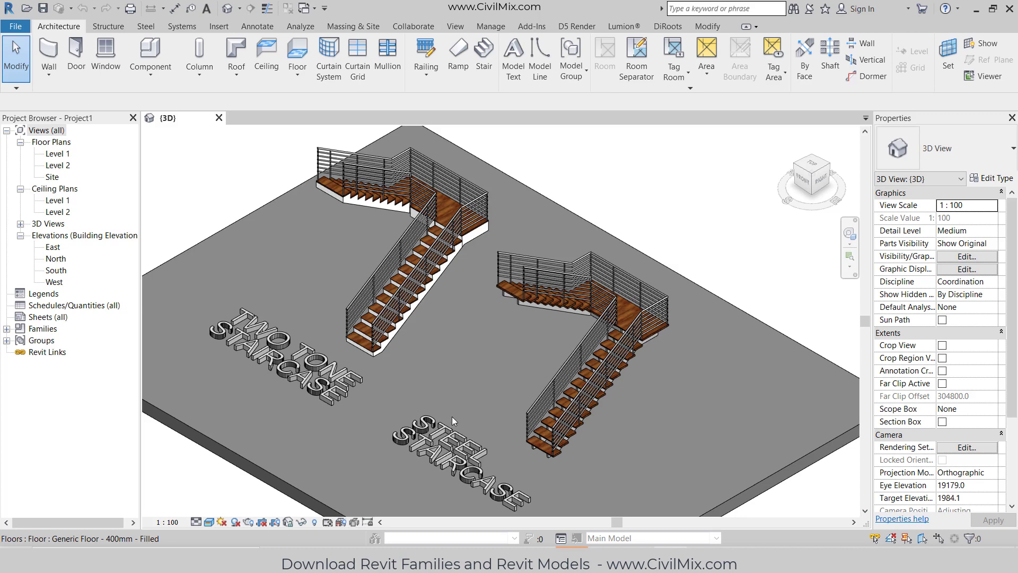
# - Examine the finished two tone and steel staircases in the 3D view
pyautogui.scroll(3, 571, 401)
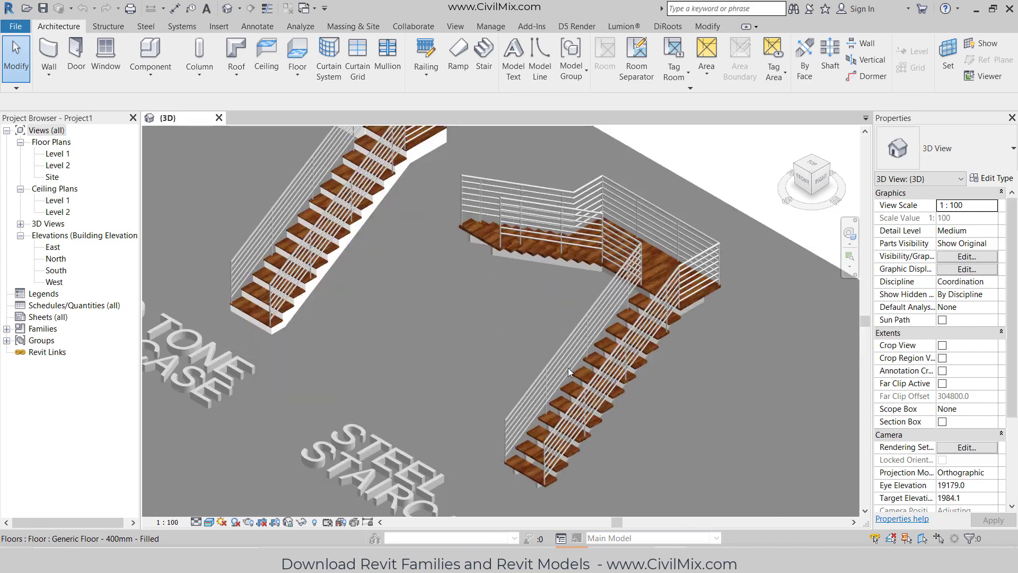
pyautogui.scroll(1, 539, 335)
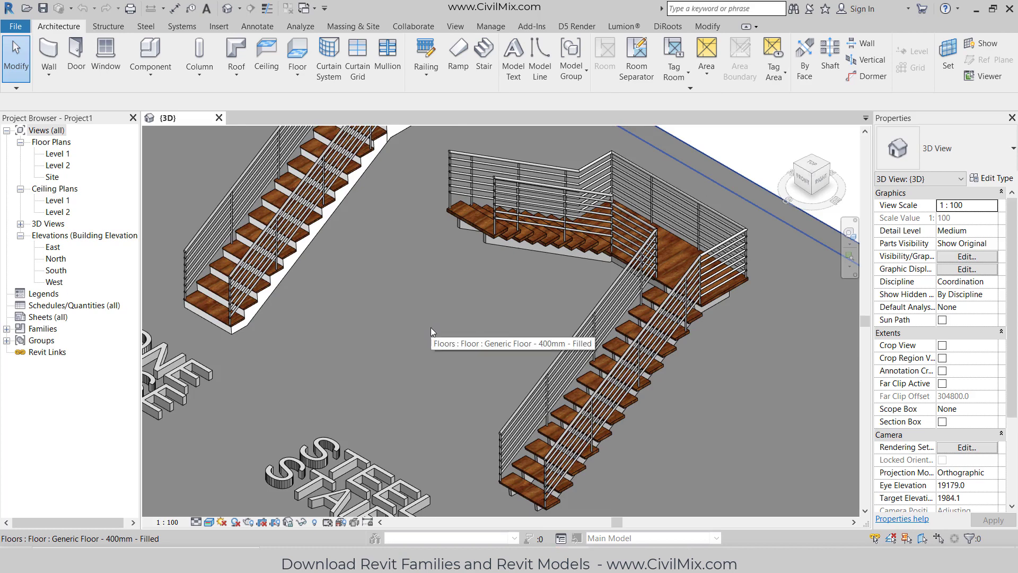
pyautogui.moveTo(416, 262); pyautogui.dragTo(429, 332, button='middle')
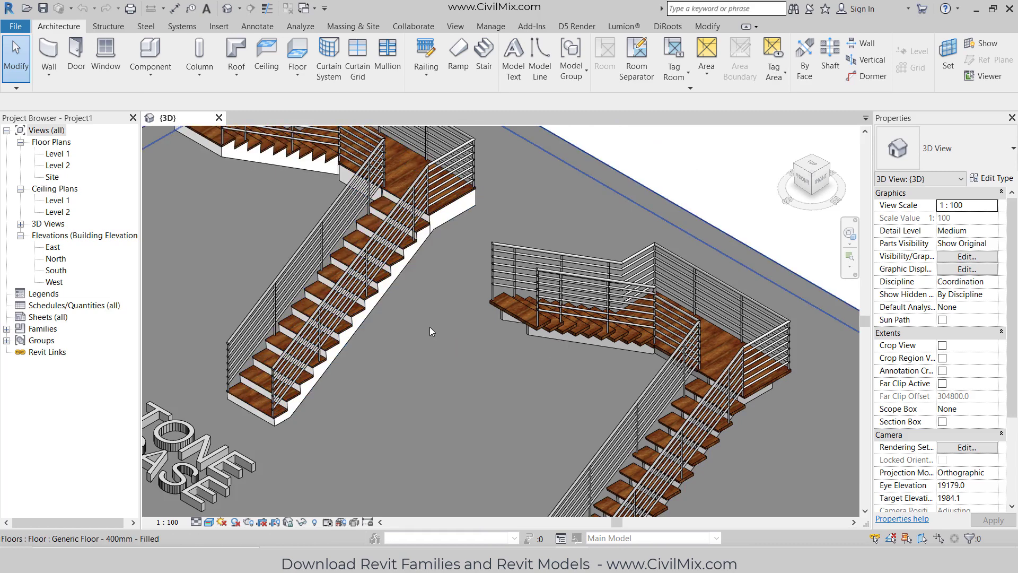
pyautogui.moveTo(456, 354); pyautogui.dragTo(400, 292, button='middle')
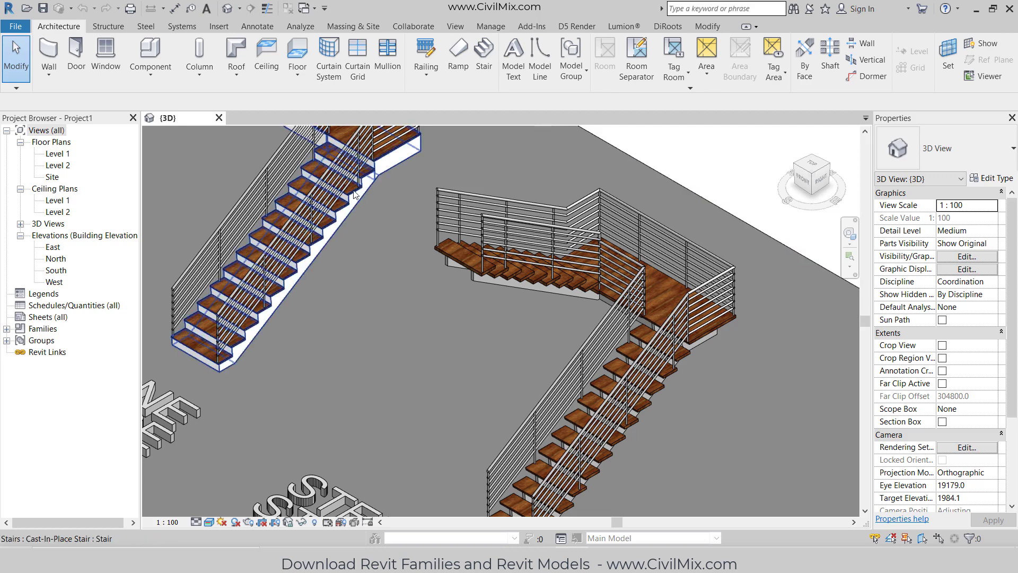
pyautogui.moveTo(392, 273); pyautogui.dragTo(565, 353, button='middle')
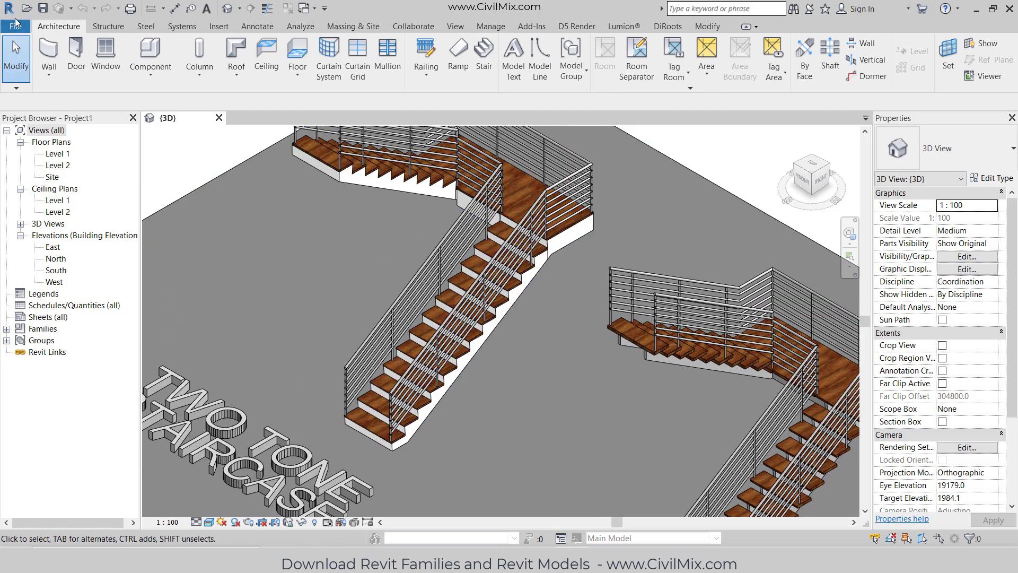
# - Create a new project based on the Architectural Template
pyautogui.click(16, 28)
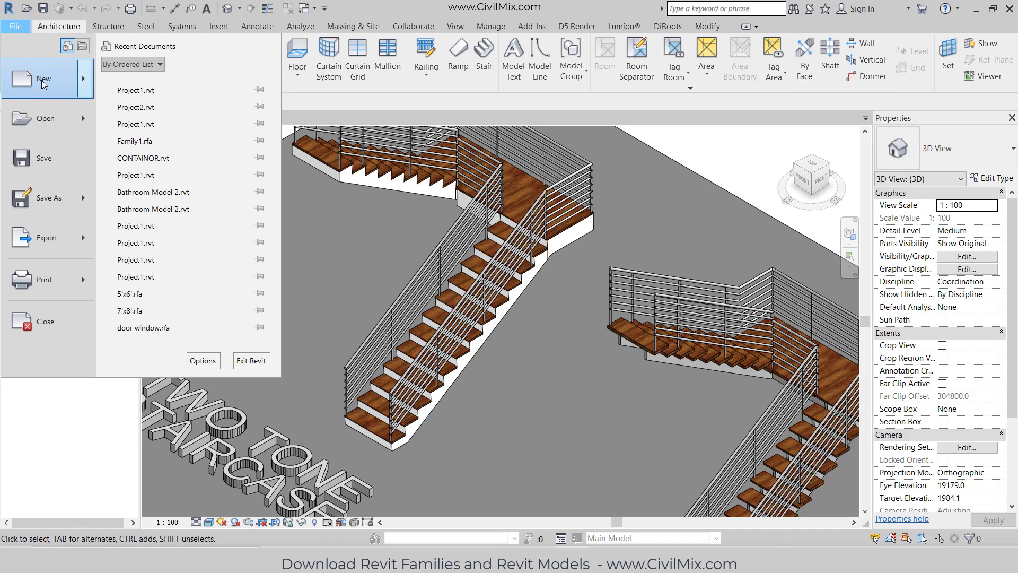
pyautogui.moveTo(59, 81)
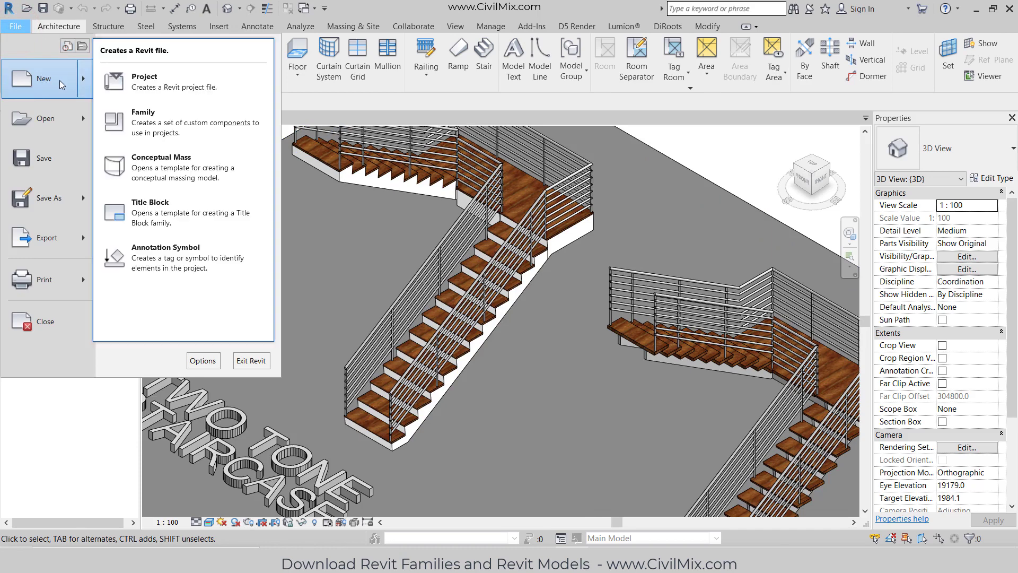
pyautogui.click(140, 87)
pyautogui.click(458, 252)
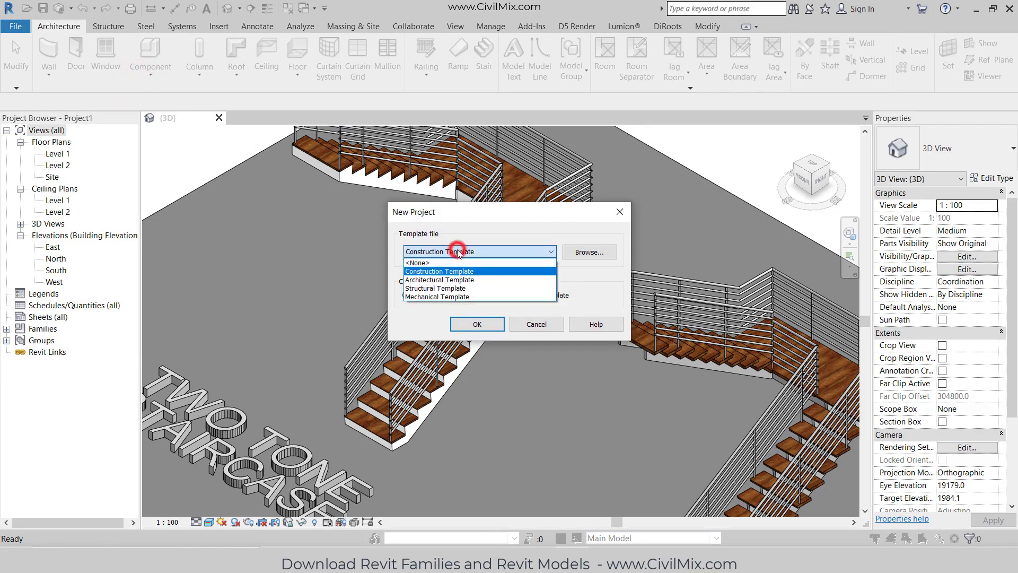
pyautogui.click(444, 280)
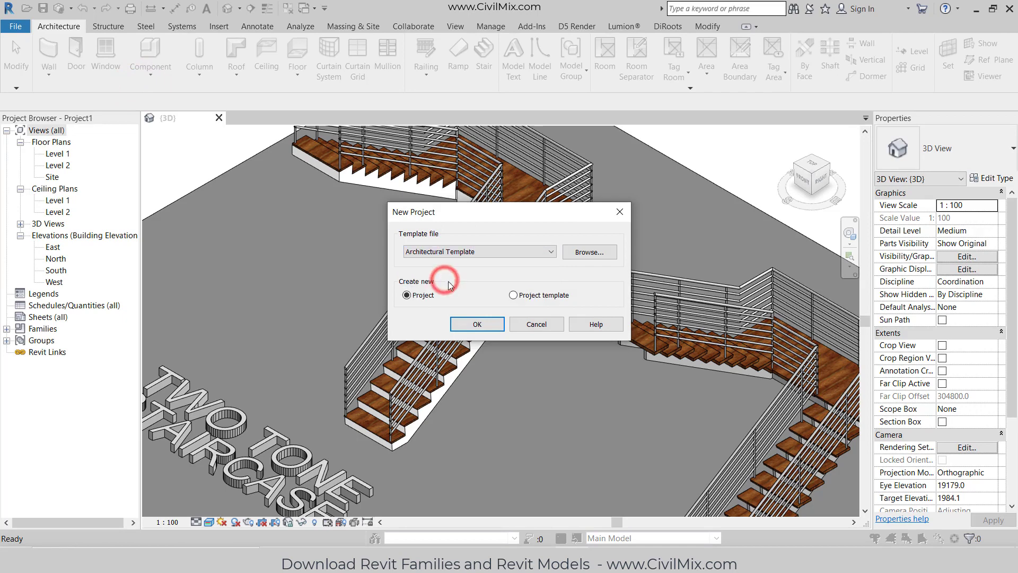
pyautogui.click(469, 324)
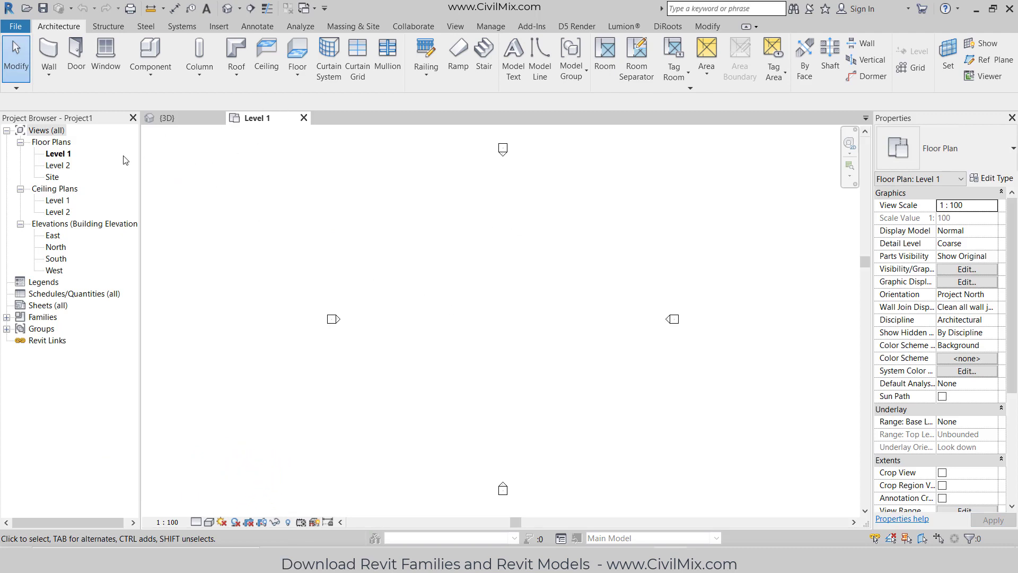
# - Create a rectangular floor of about 14000 by 8000 mm on Level 1 and check it in 3D
pyautogui.click(297, 53)
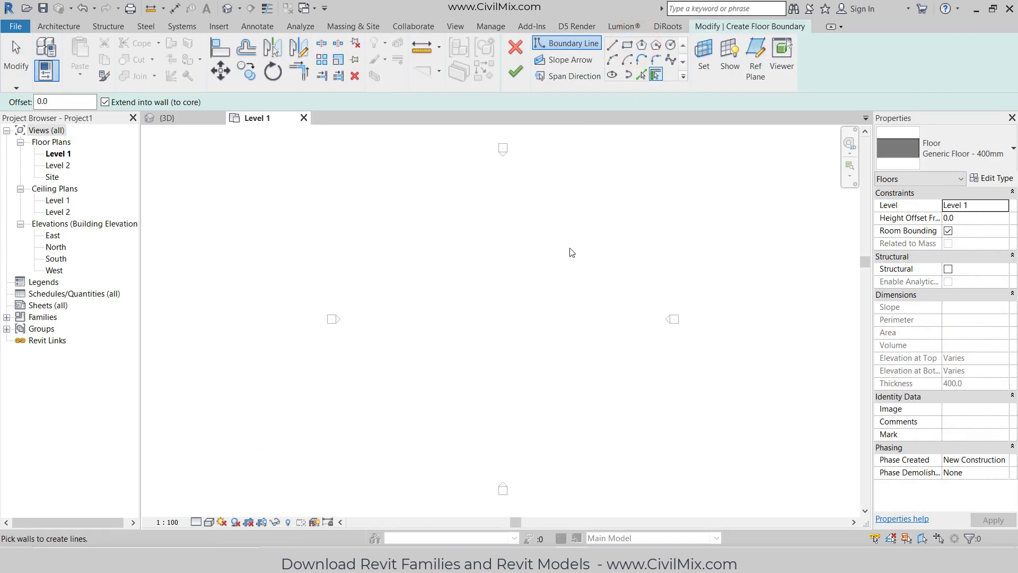
pyautogui.click(627, 44)
pyautogui.click(559, 259)
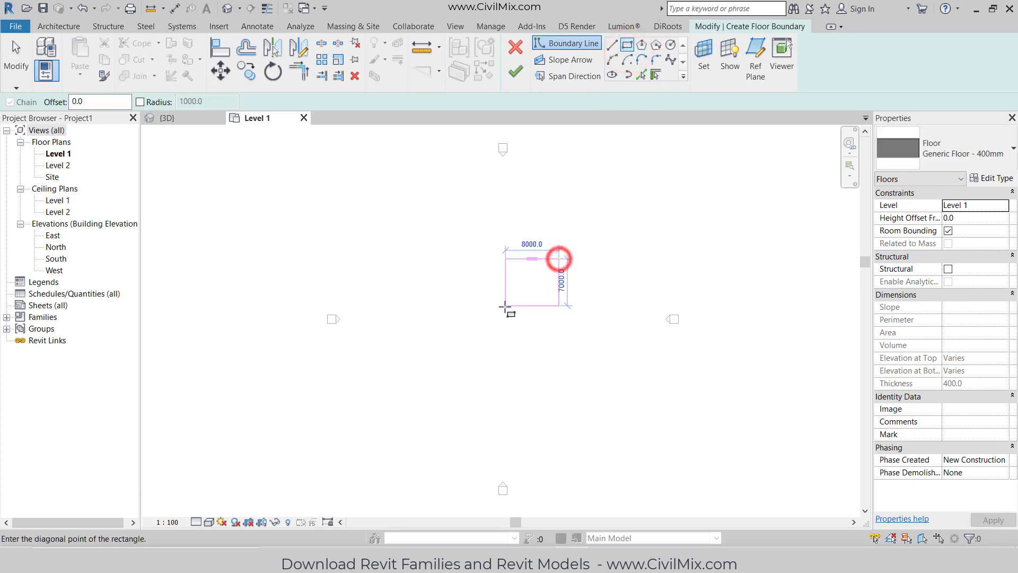
pyautogui.click(465, 312)
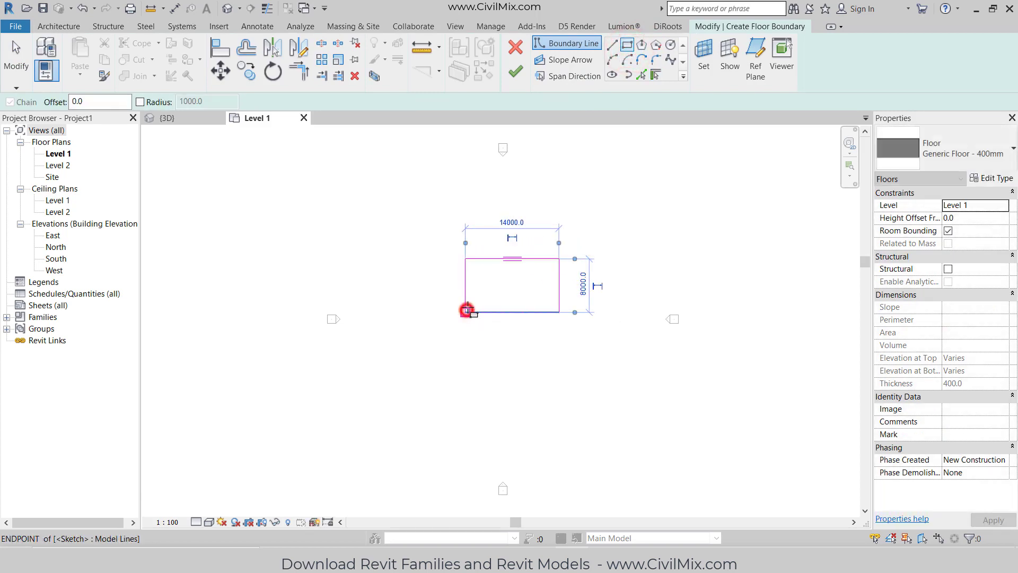
pyautogui.click(516, 78)
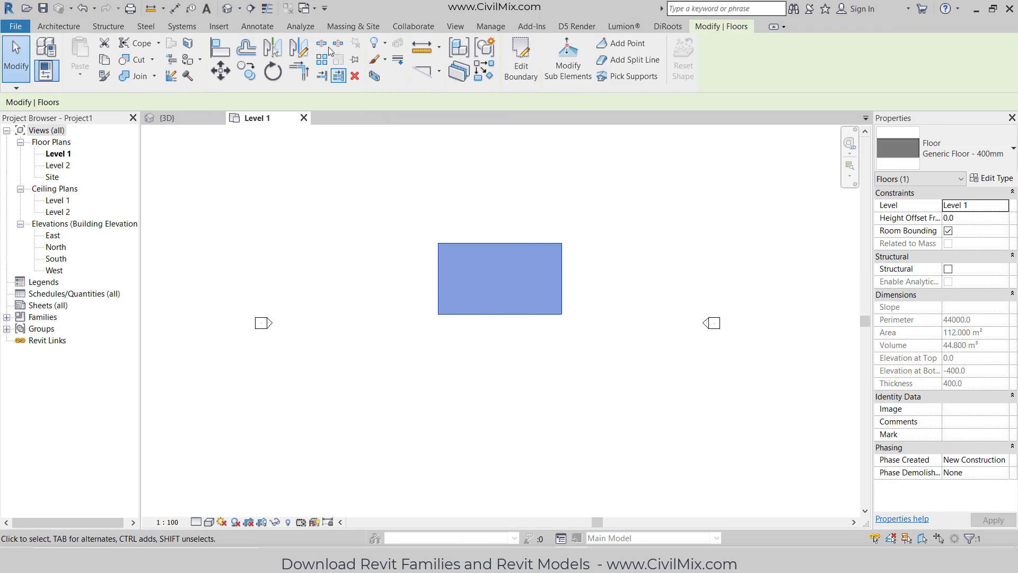
pyautogui.click(236, 11)
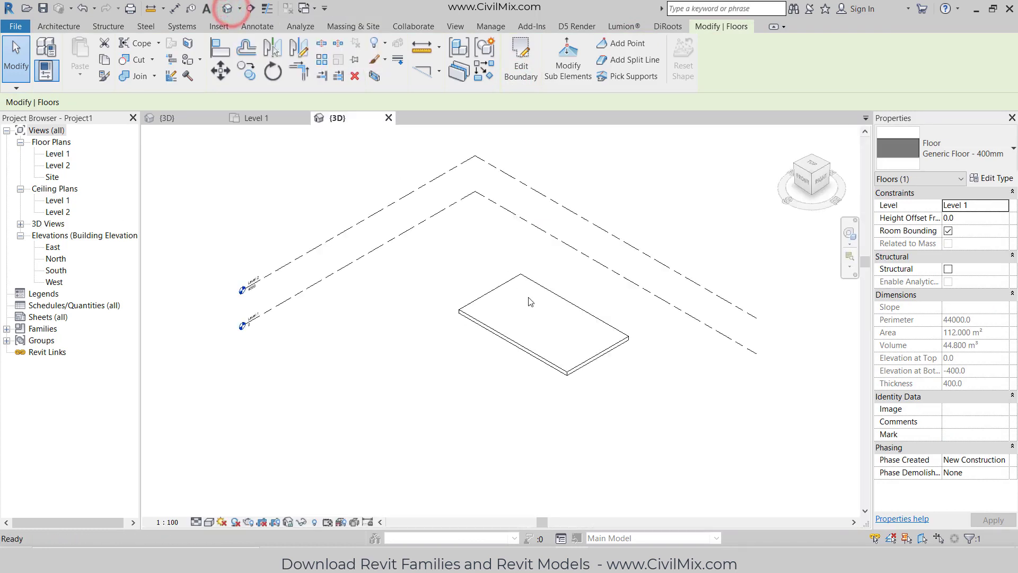
pyautogui.press('Escape')
pyautogui.moveTo(552, 318); pyautogui.dragTo(348, 423, button='middle')
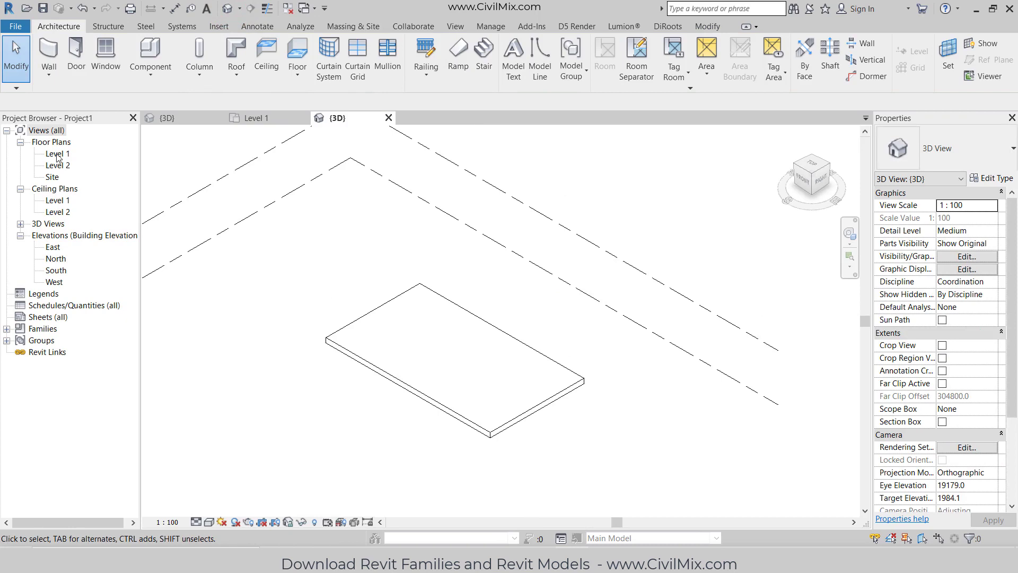
# - Start a stair in the Level 1 plan using the Assembled Stair type 180mm max riser 275mm tread
pyautogui.doubleClick(57, 154)
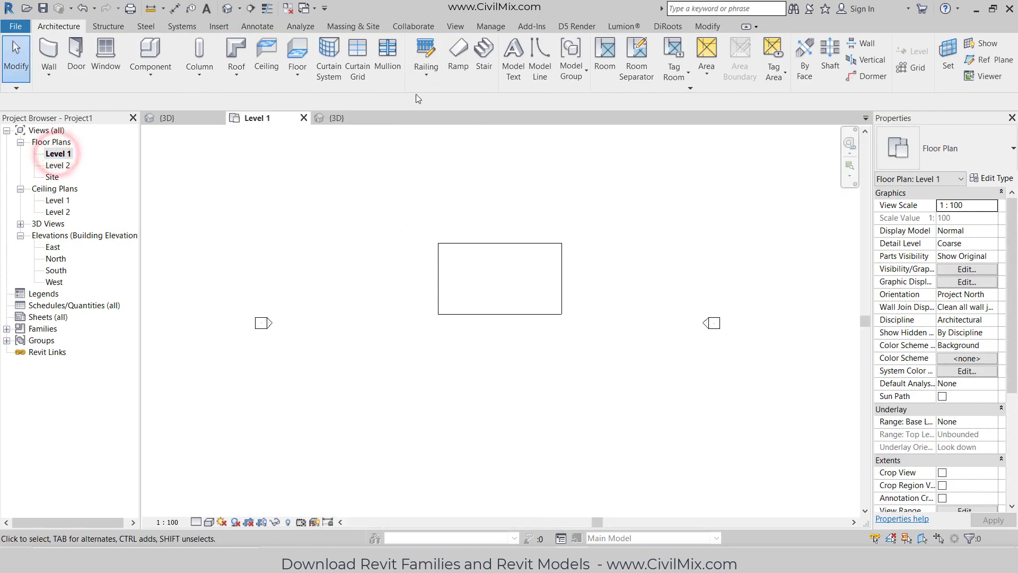
pyautogui.click(483, 75)
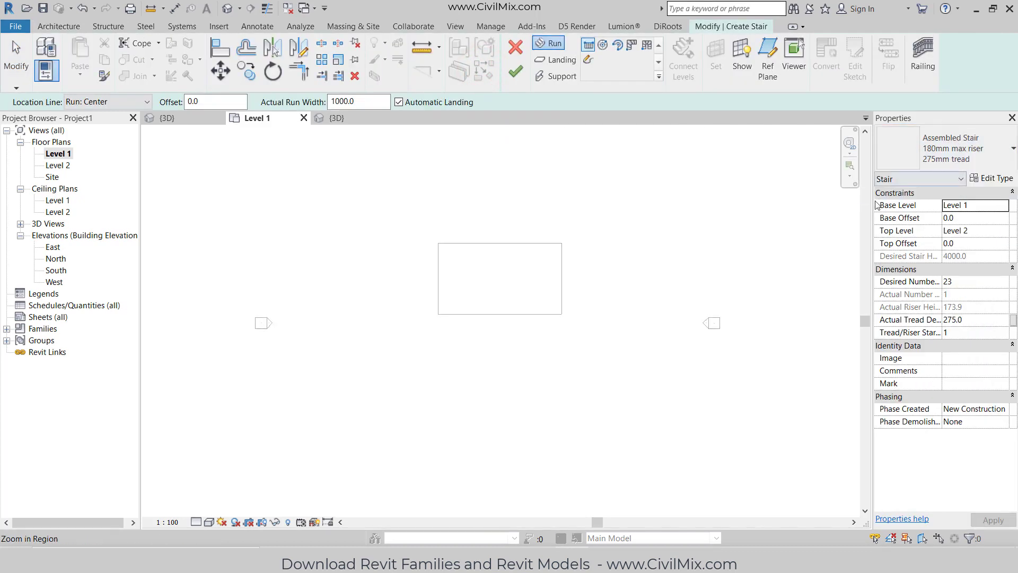
pyautogui.moveTo(873, 205); pyautogui.dragTo(849, 205)
pyautogui.click(931, 154)
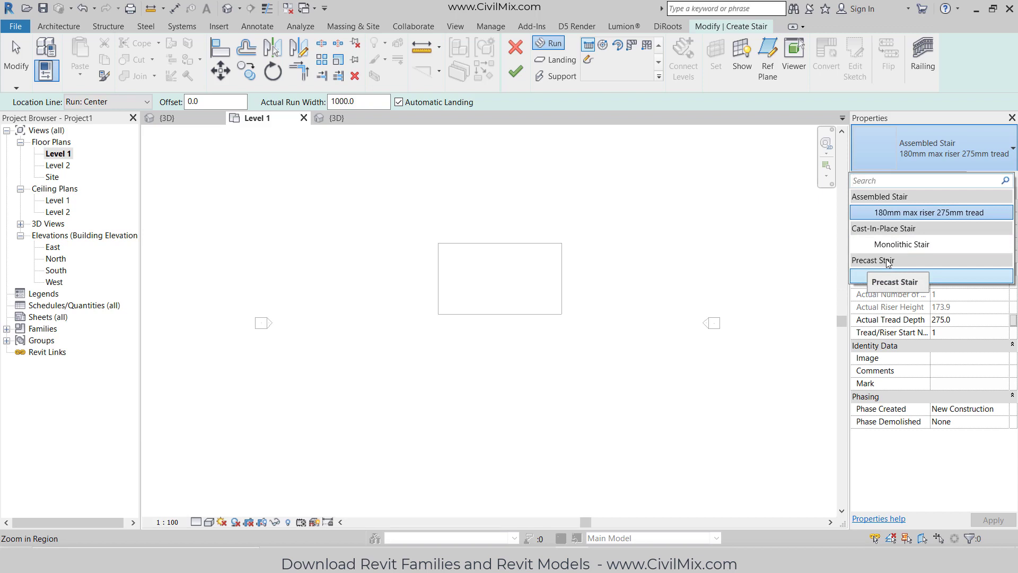
pyautogui.click(889, 212)
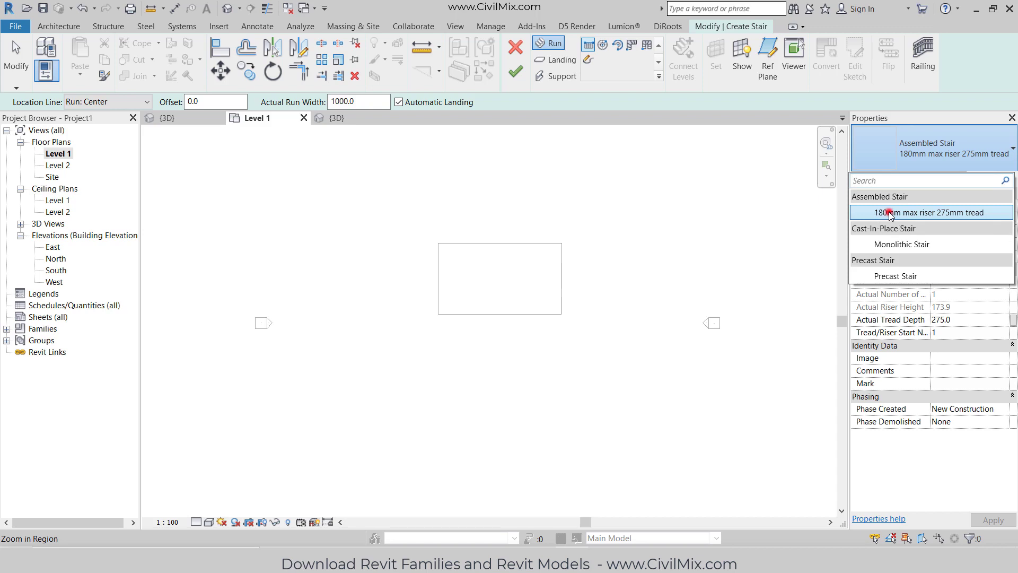
# - Draw a U-shaped stair on the floor with a first run about 3575 mm long and a parallel return run, then finish it
pyautogui.scroll(2, 530, 298)
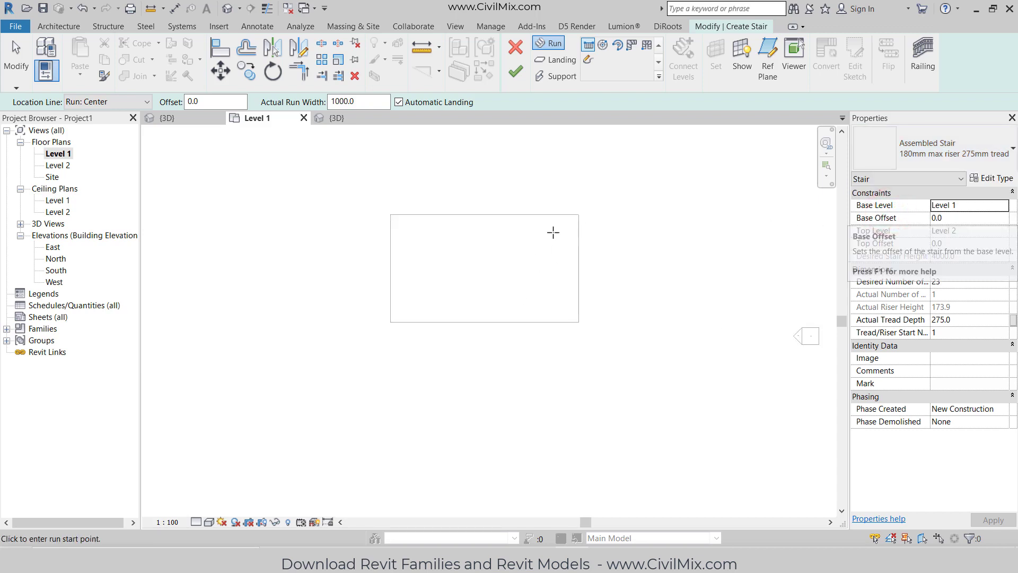
pyautogui.scroll(1, 550, 237)
pyautogui.scroll(2, 539, 255)
pyautogui.click(552, 332)
pyautogui.click(558, 234)
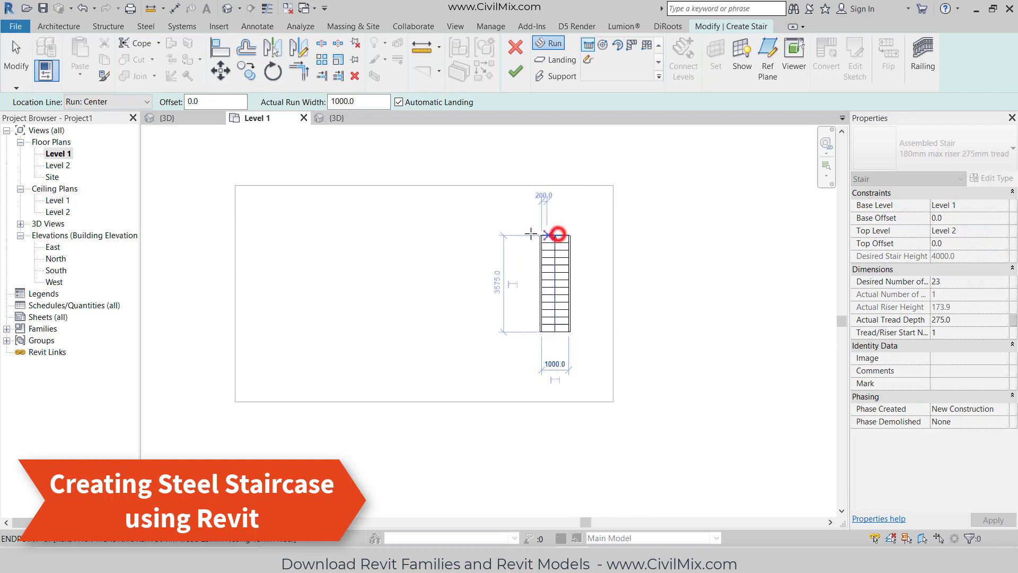
pyautogui.click(495, 234)
pyautogui.click(497, 323)
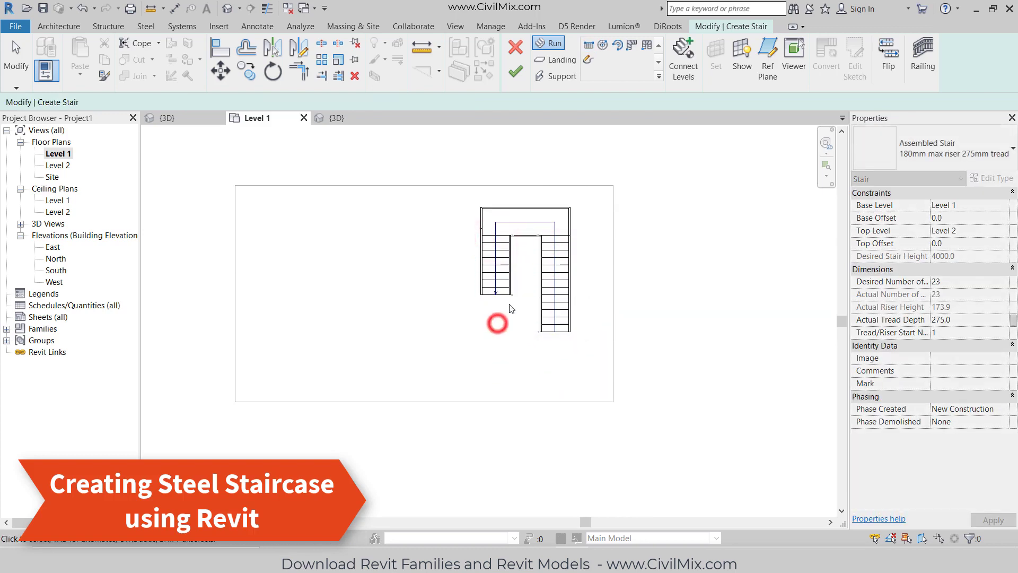
pyautogui.press('Escape')
pyautogui.scroll(2, 530, 287)
pyautogui.moveTo(429, 280); pyautogui.dragTo(371, 320, button='middle')
pyautogui.click(516, 74)
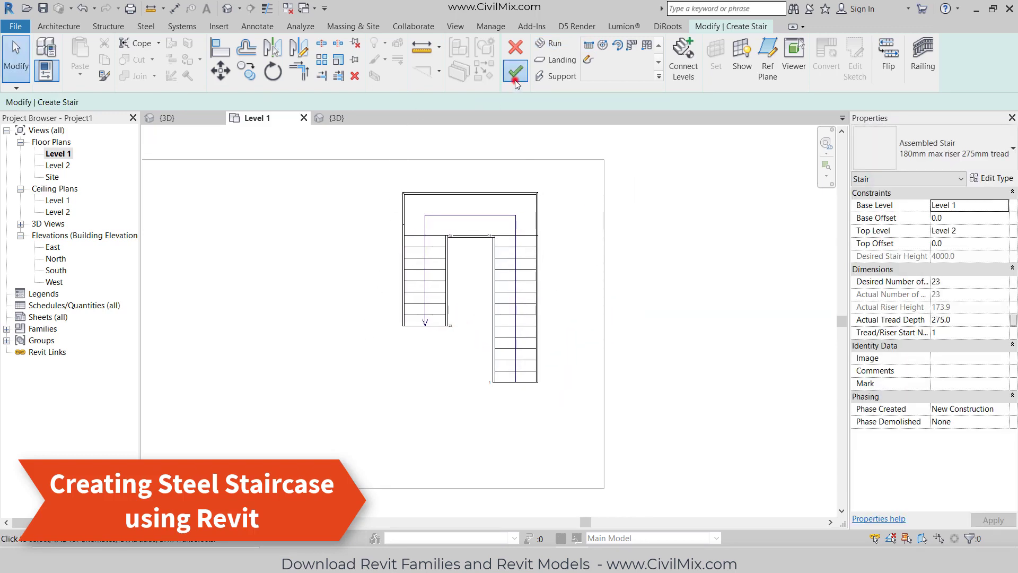
# - Switch to the 3D view and bring the new staircase into close view
pyautogui.click(227, 13)
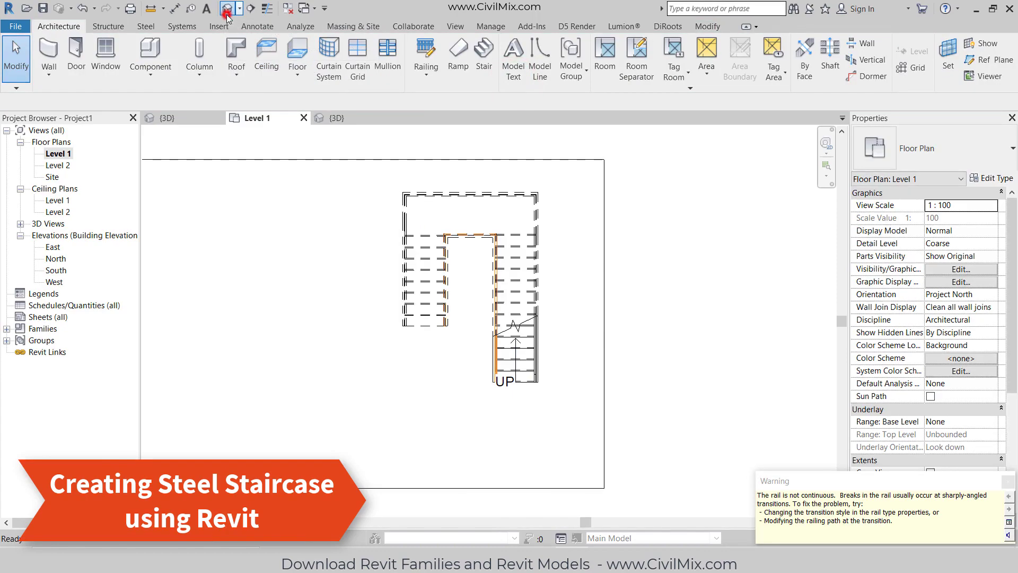
pyautogui.scroll(5, 678, 274)
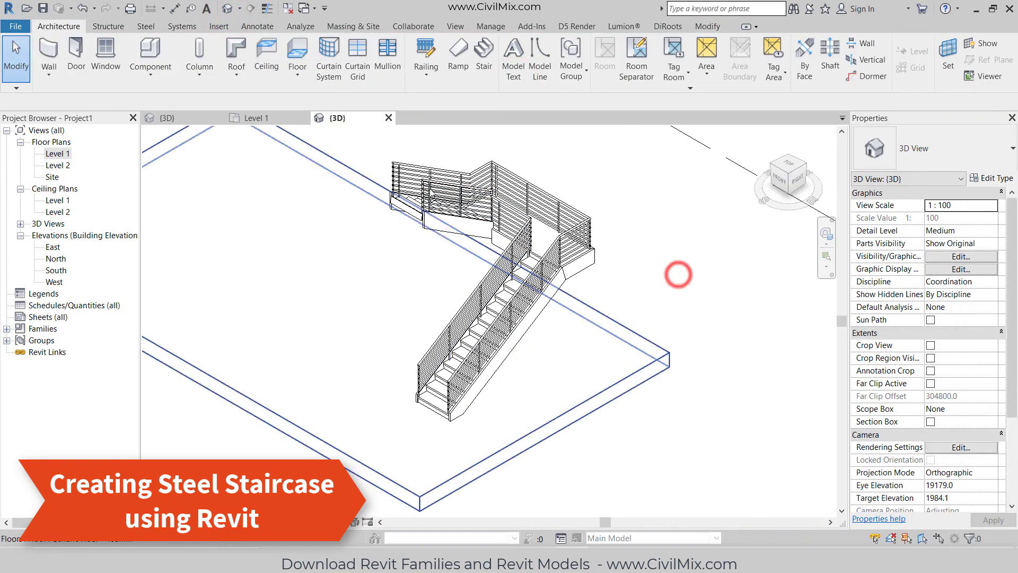
pyautogui.scroll(2, 359, 316)
pyautogui.moveTo(356, 317); pyautogui.dragTo(238, 317, button='middle')
# - Set the 3D view's graphic display style to Realistic and enable smooth lines with anti-aliasing
pyautogui.click(210, 522)
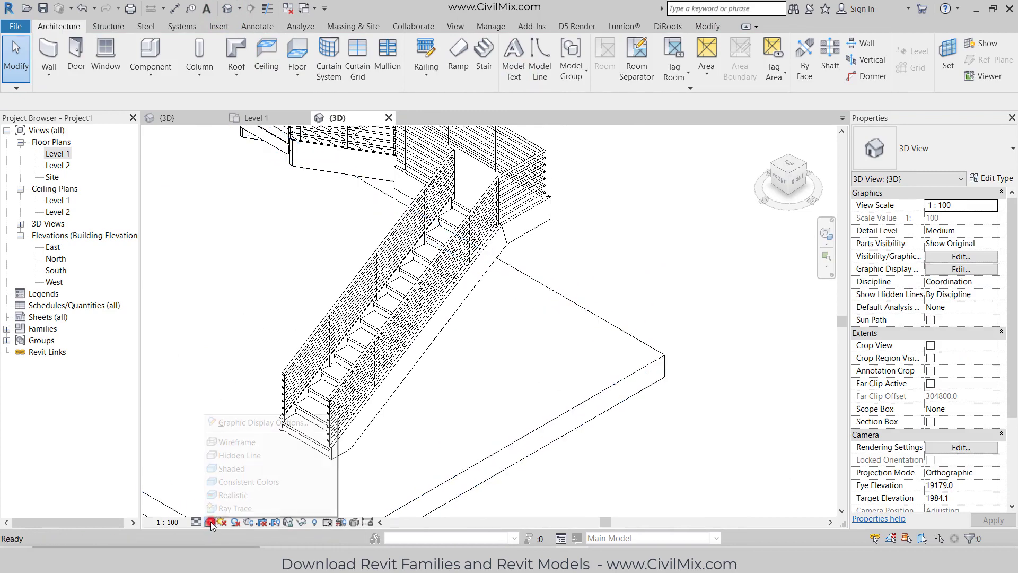
pyautogui.click(240, 423)
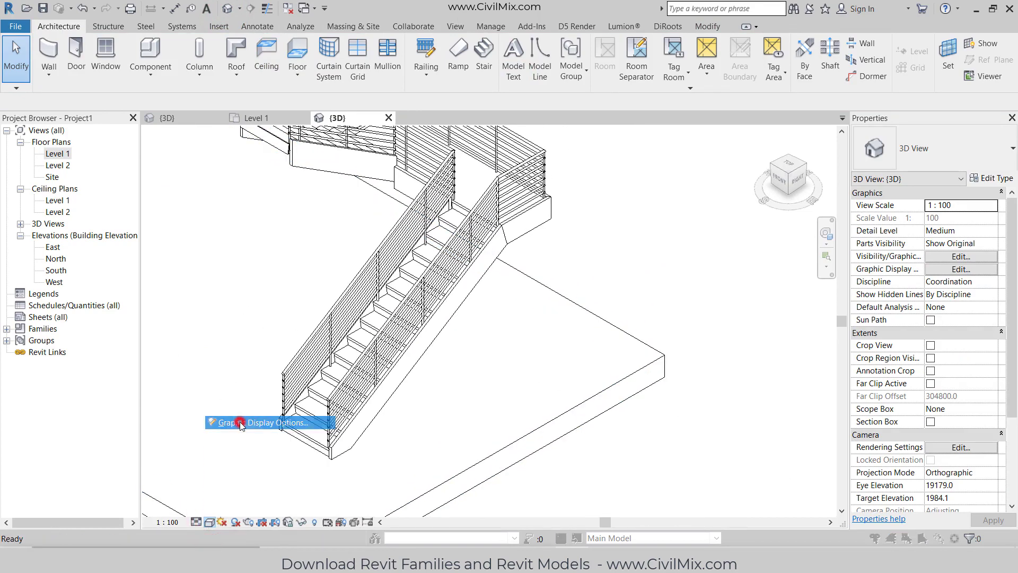
pyautogui.moveTo(771, 56); pyautogui.dragTo(663, 97)
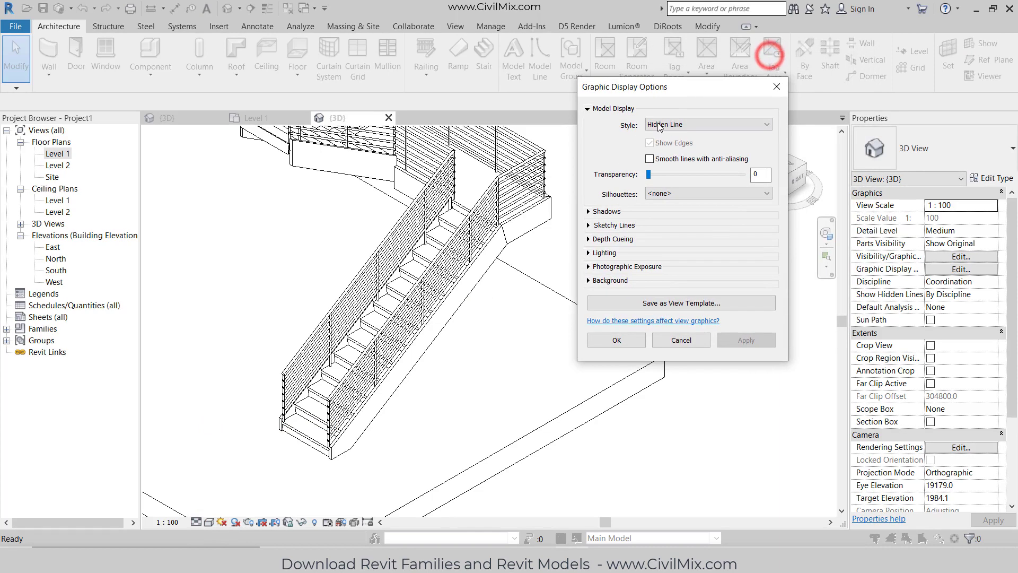
pyautogui.click(681, 124)
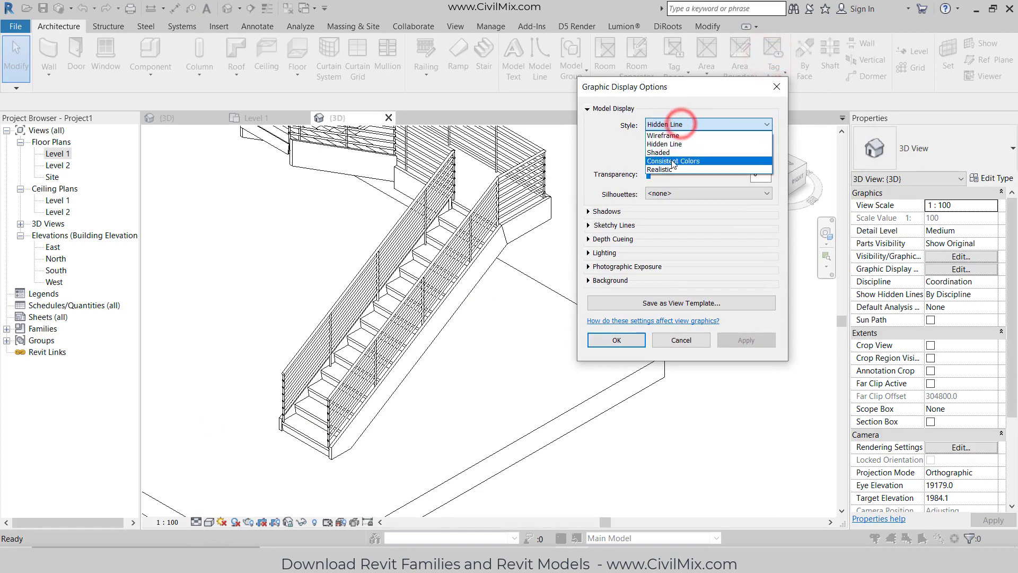
pyautogui.click(667, 169)
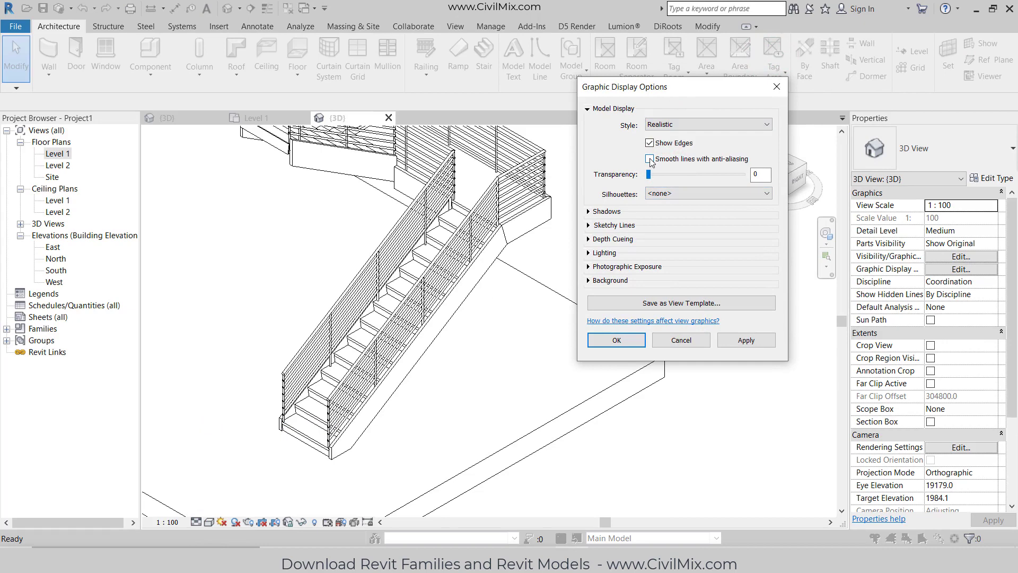
pyautogui.click(650, 159)
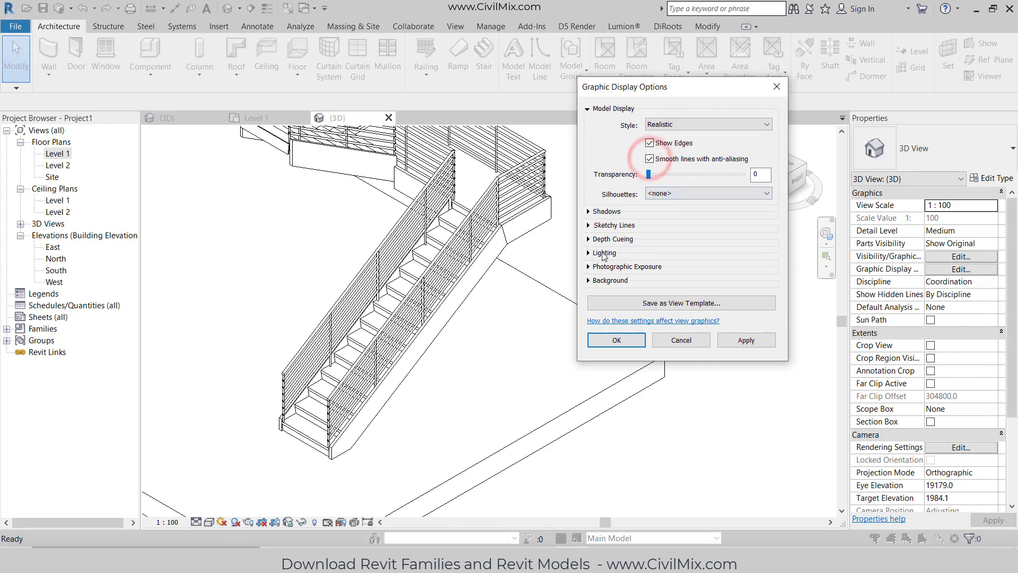
pyautogui.click(739, 342)
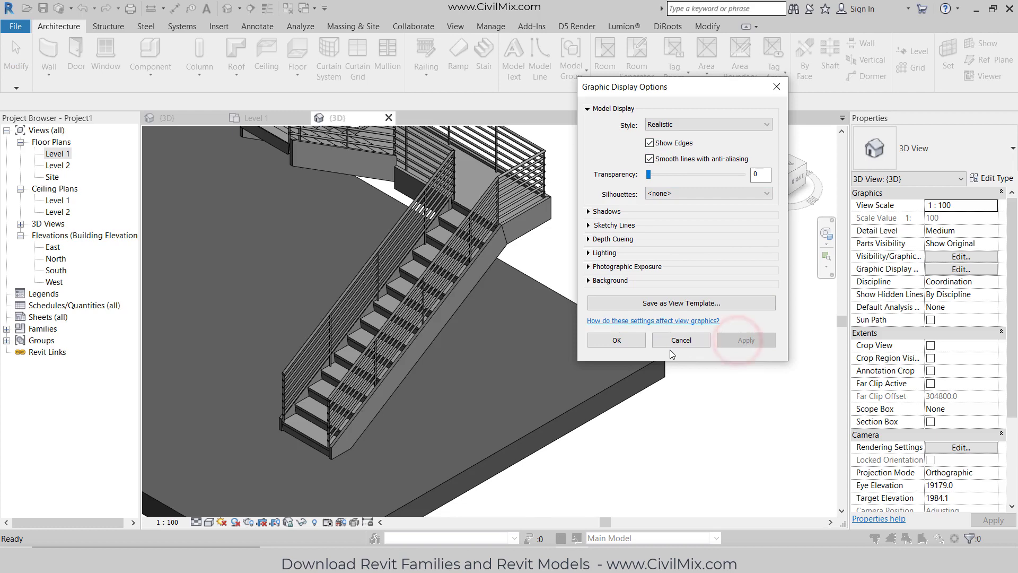
pyautogui.click(628, 341)
pyautogui.scroll(2, 477, 319)
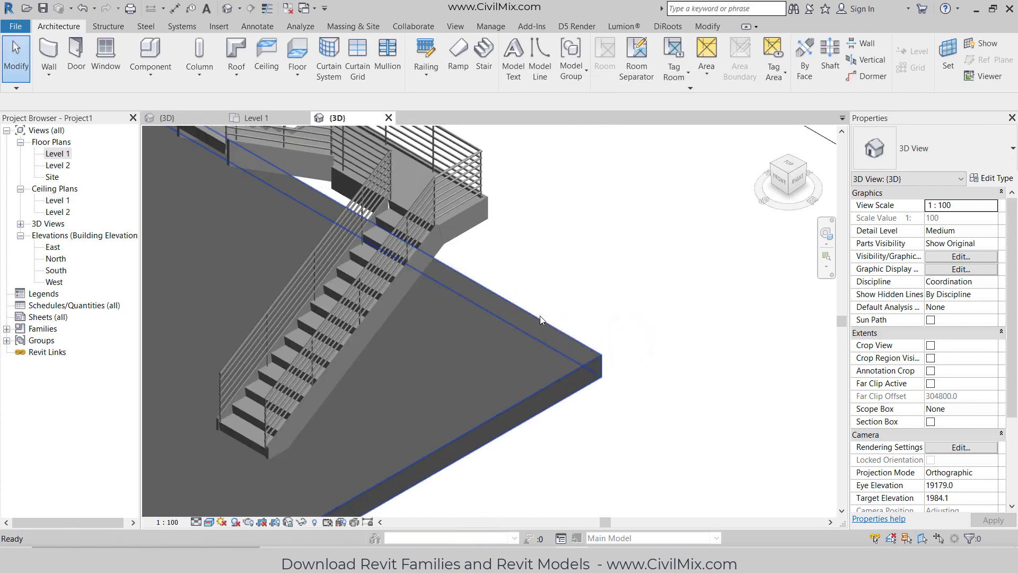
pyautogui.scroll(2, 505, 371)
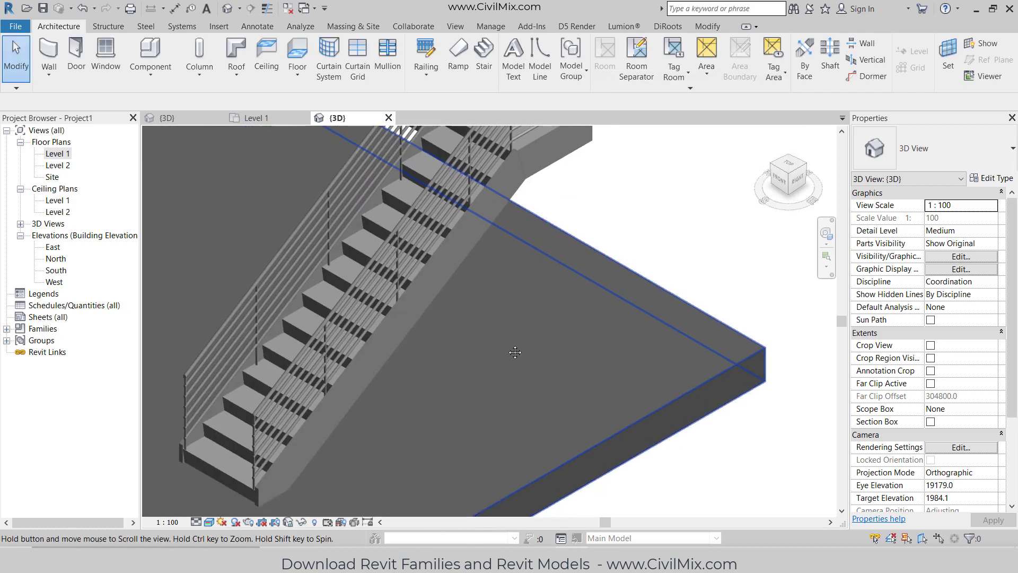
# - Open the type properties of the staircase's run type and turn off its risers
pyautogui.click(383, 222)
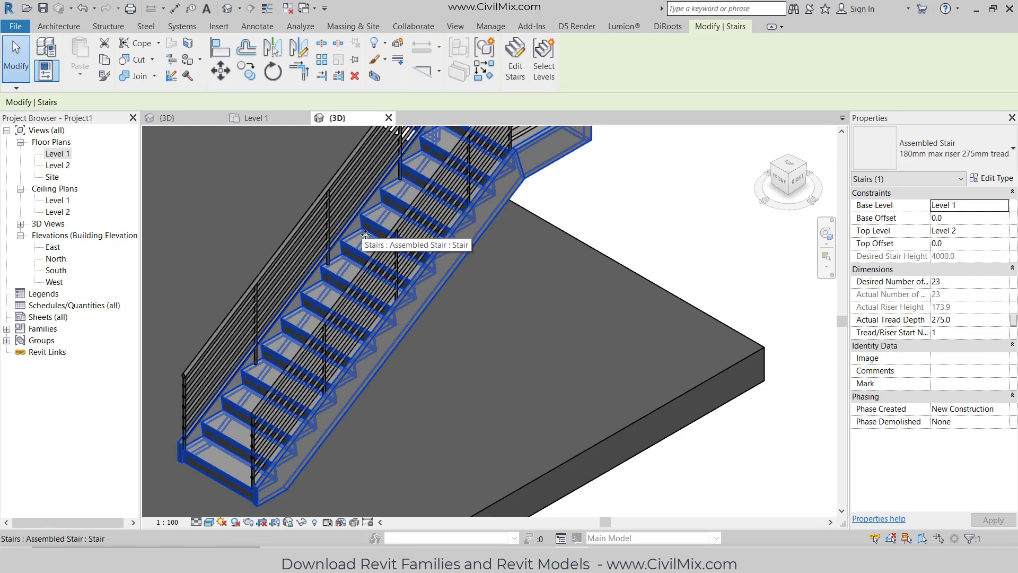
pyautogui.click(986, 181)
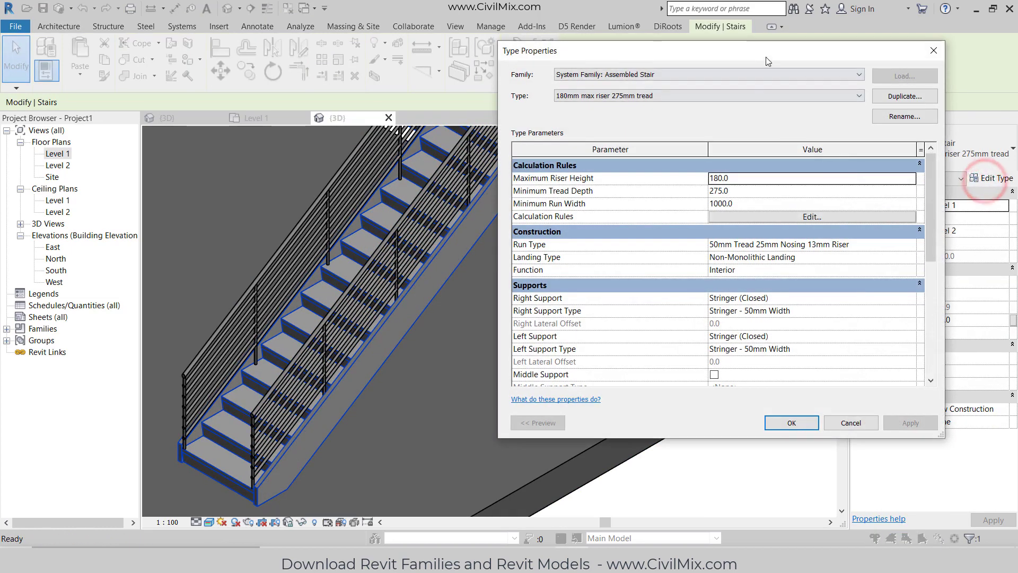
pyautogui.moveTo(758, 57); pyautogui.dragTo(717, 64)
pyautogui.moveTo(899, 441); pyautogui.dragTo(957, 495)
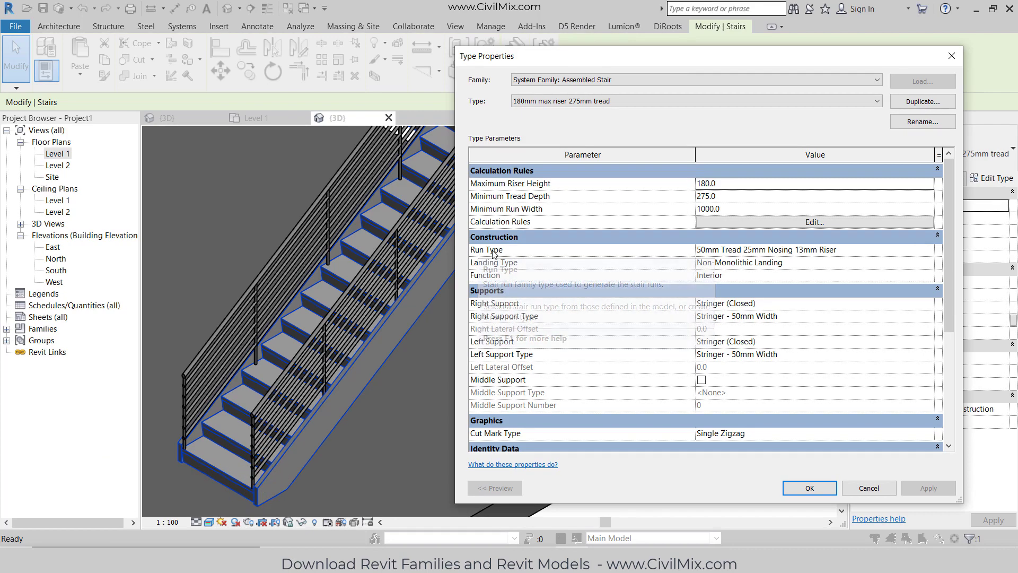
pyautogui.click(929, 252)
pyautogui.click(930, 254)
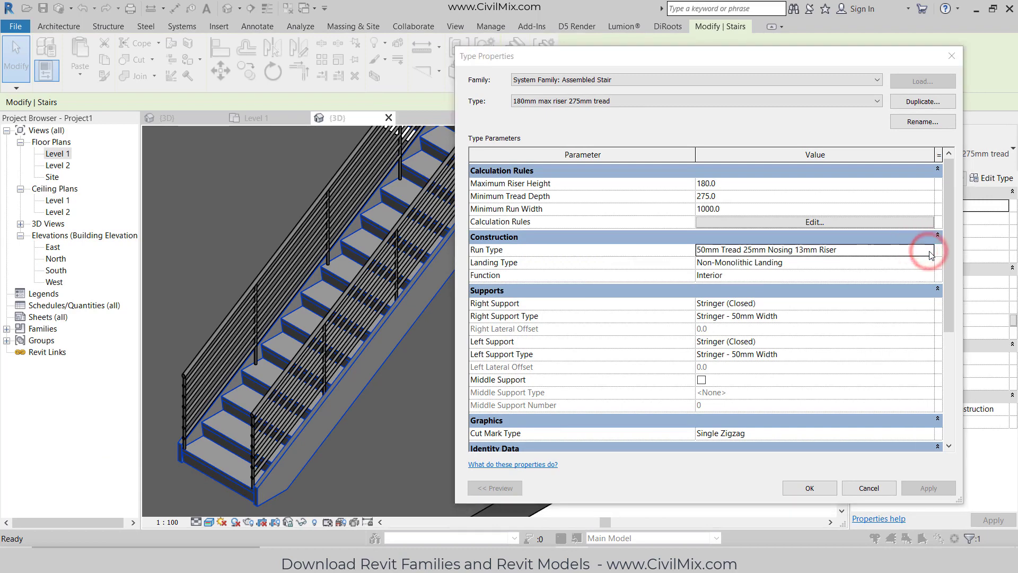
pyautogui.moveTo(608, 62); pyautogui.dragTo(608, 71)
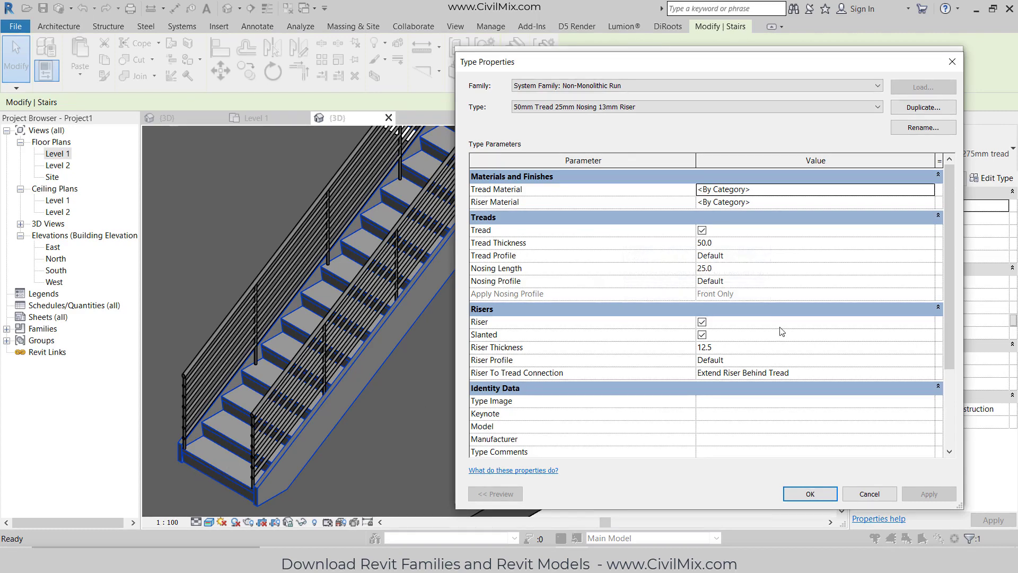
pyautogui.click(702, 322)
pyautogui.click(918, 493)
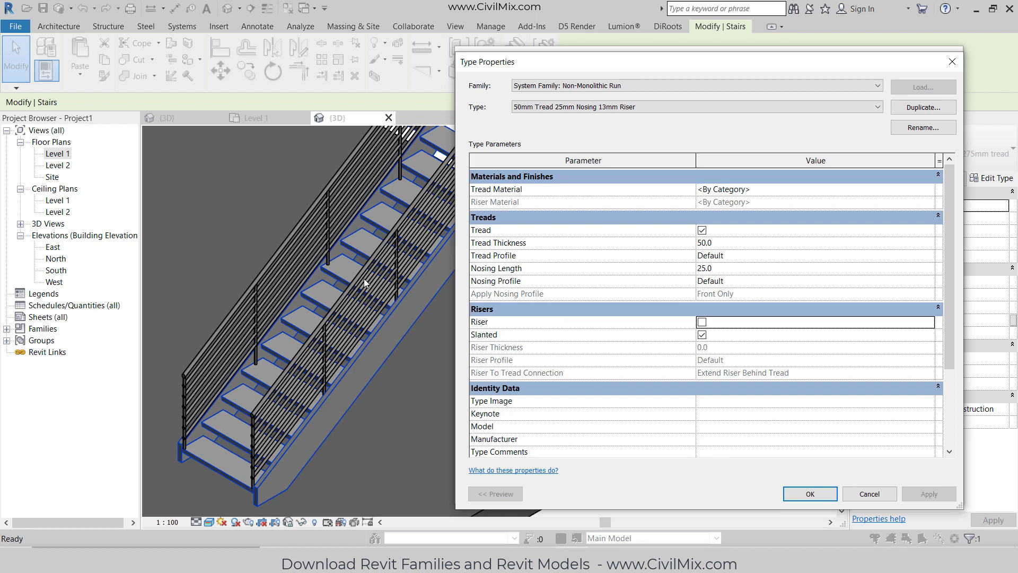
# - Set the run type's tread thickness to 30 mm and its nosing profile to M_Stair Nosing - Radius : 30mm
pyautogui.click(739, 244)
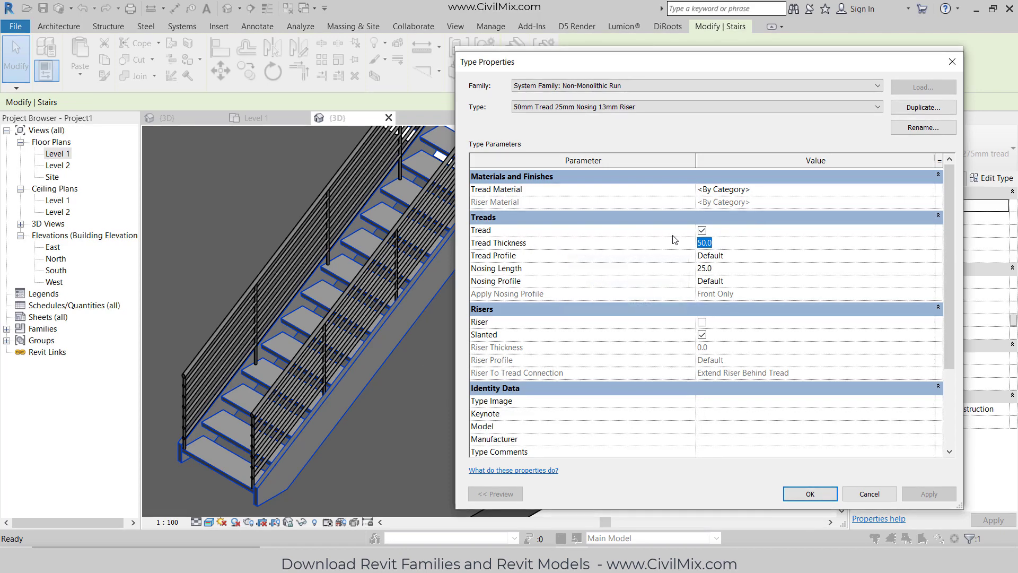
pyautogui.click(822, 255)
pyautogui.click(822, 256)
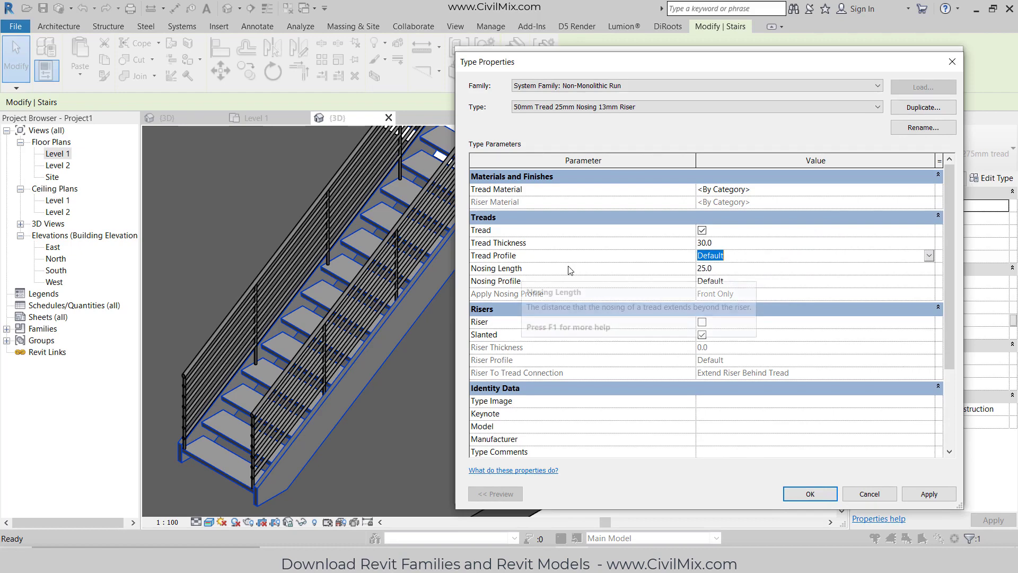
pyautogui.click(719, 273)
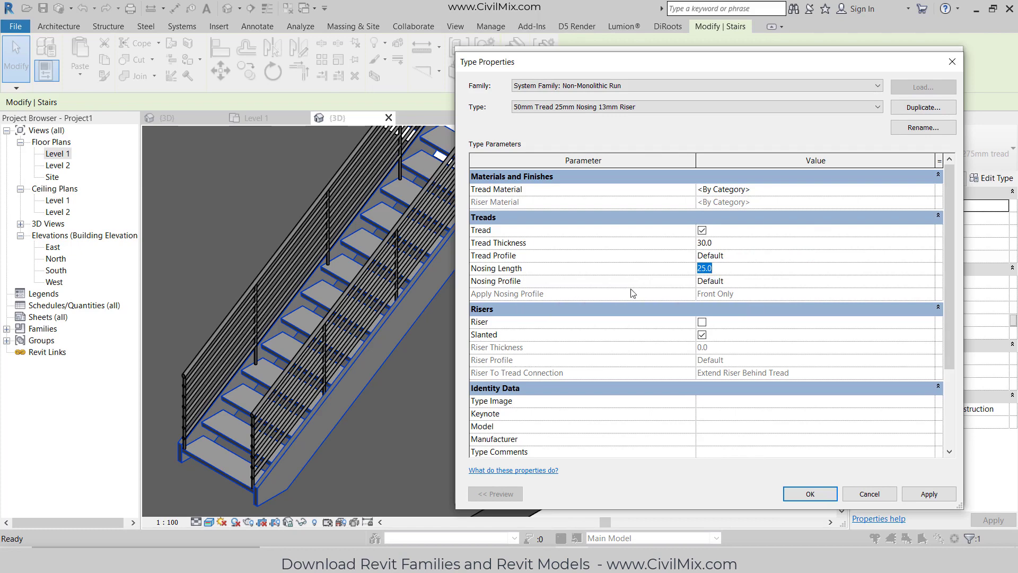
pyautogui.click(823, 281)
pyautogui.click(820, 280)
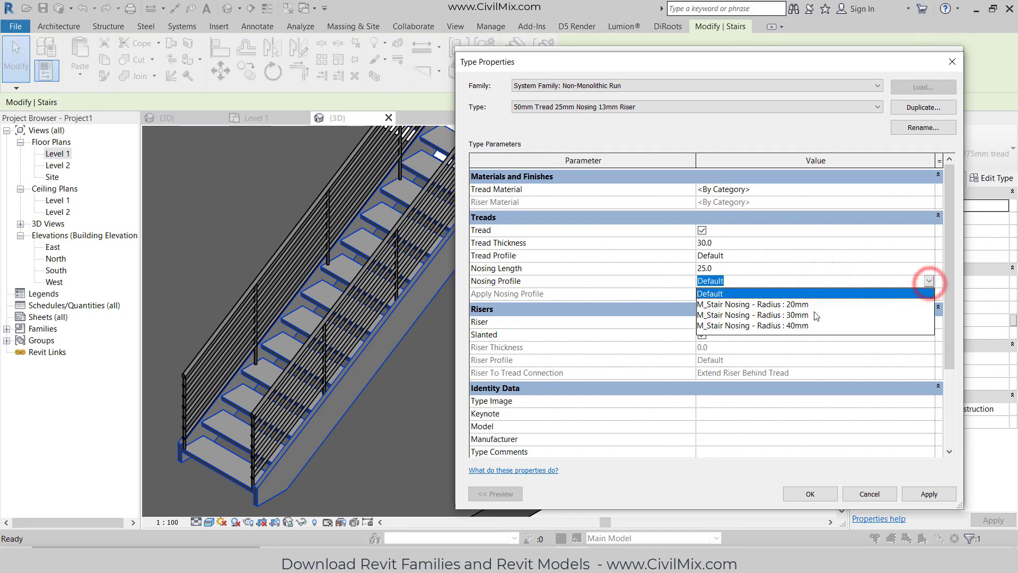
pyautogui.click(745, 315)
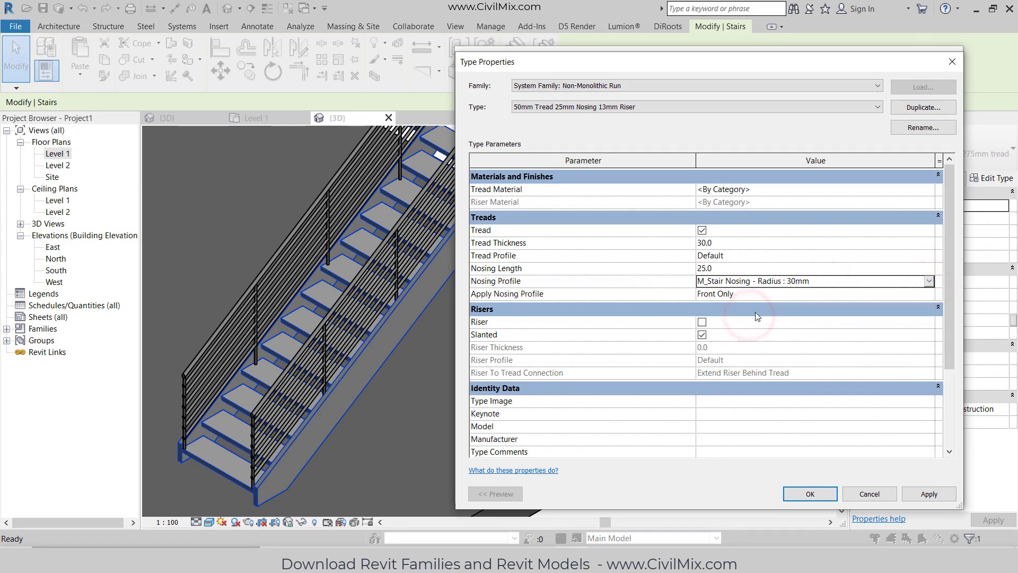
pyautogui.click(932, 494)
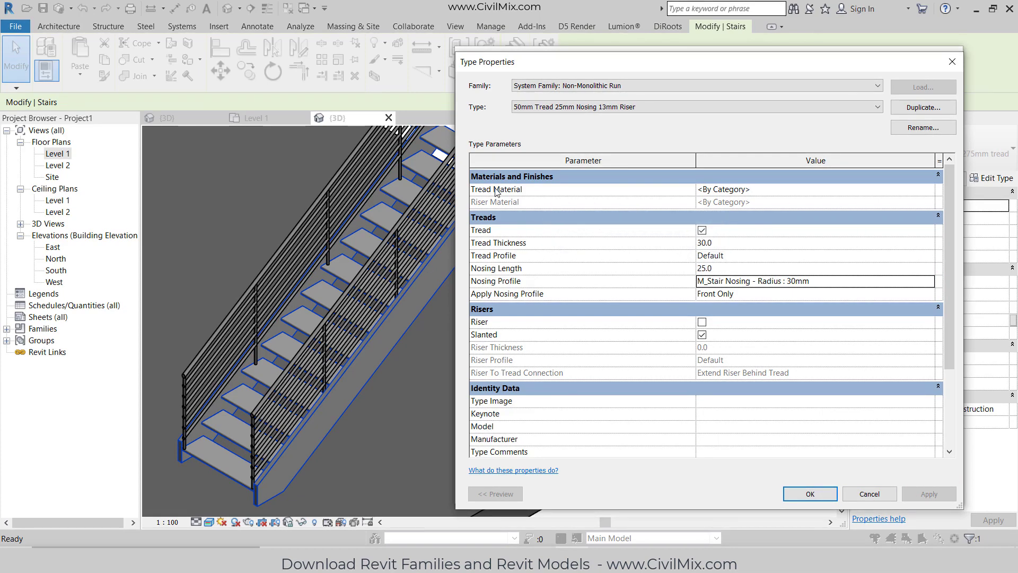
# - Create a new material named walnut while choosing the tread material
pyautogui.click(854, 191)
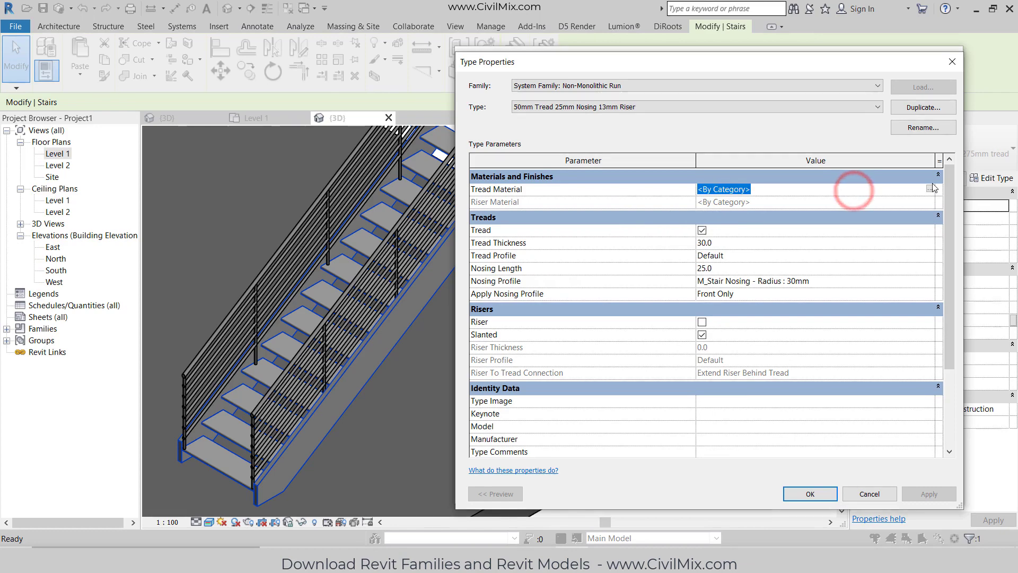
pyautogui.click(929, 190)
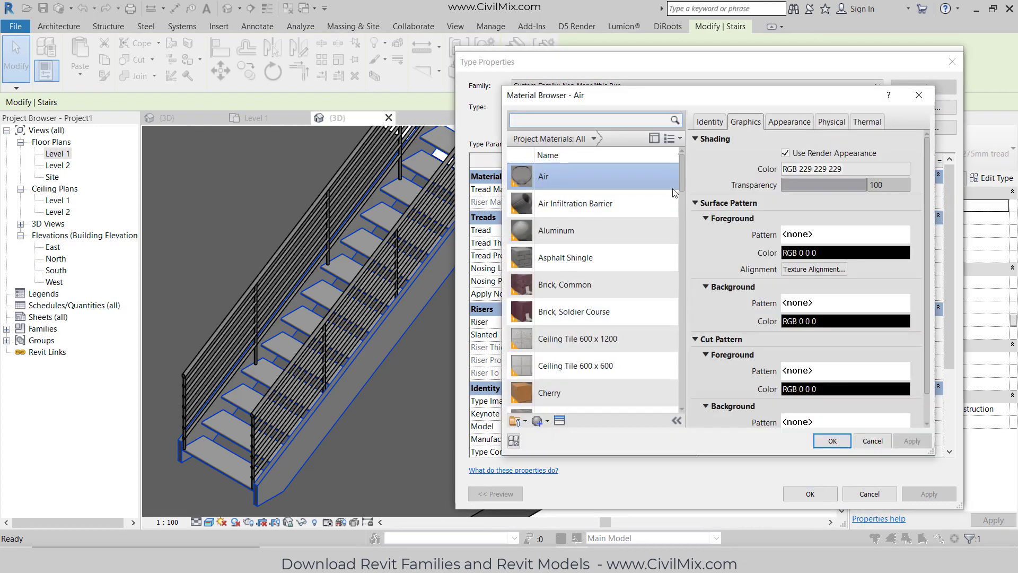
pyautogui.moveTo(638, 101); pyautogui.dragTo(576, 97)
pyautogui.scroll(-5, 530, 289)
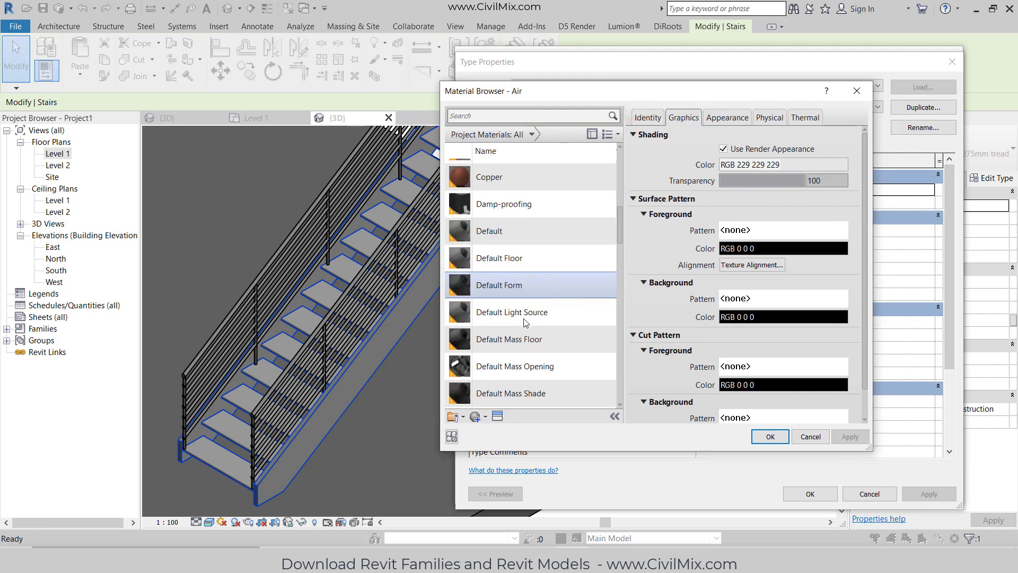
pyautogui.scroll(-8, 480, 417)
pyautogui.click(478, 420)
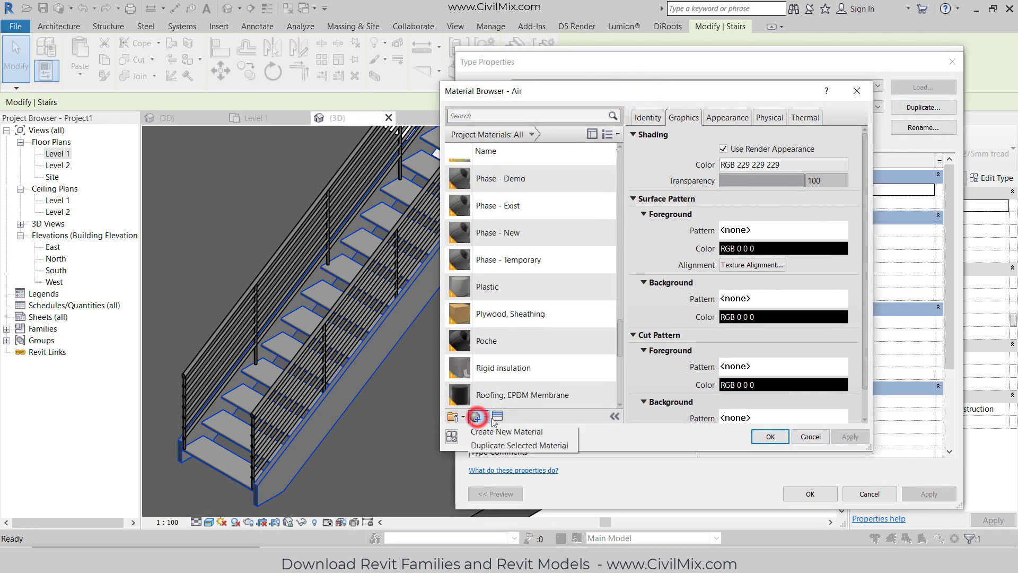
pyautogui.click(496, 434)
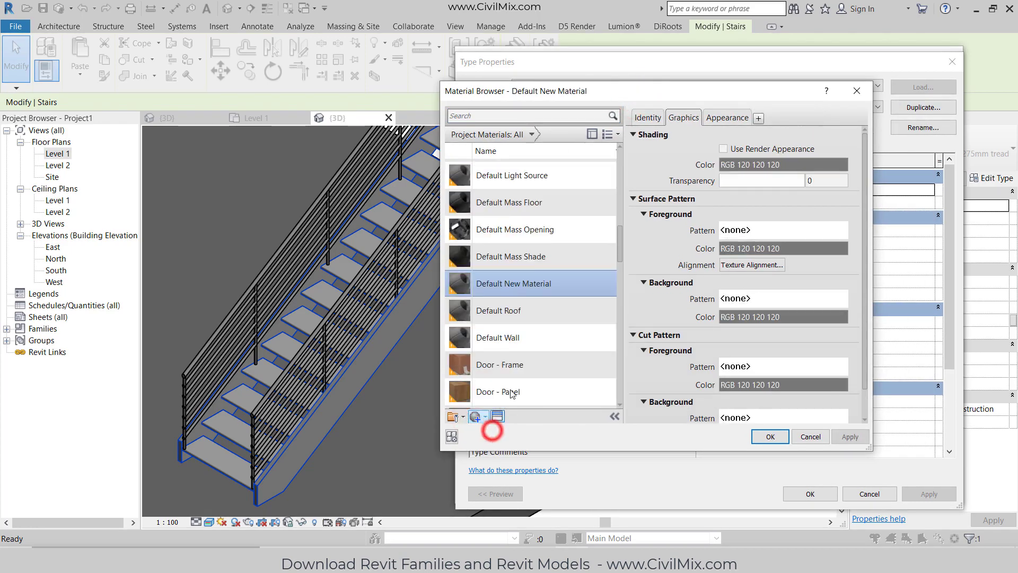
pyautogui.rightClick(502, 287)
pyautogui.click(520, 317)
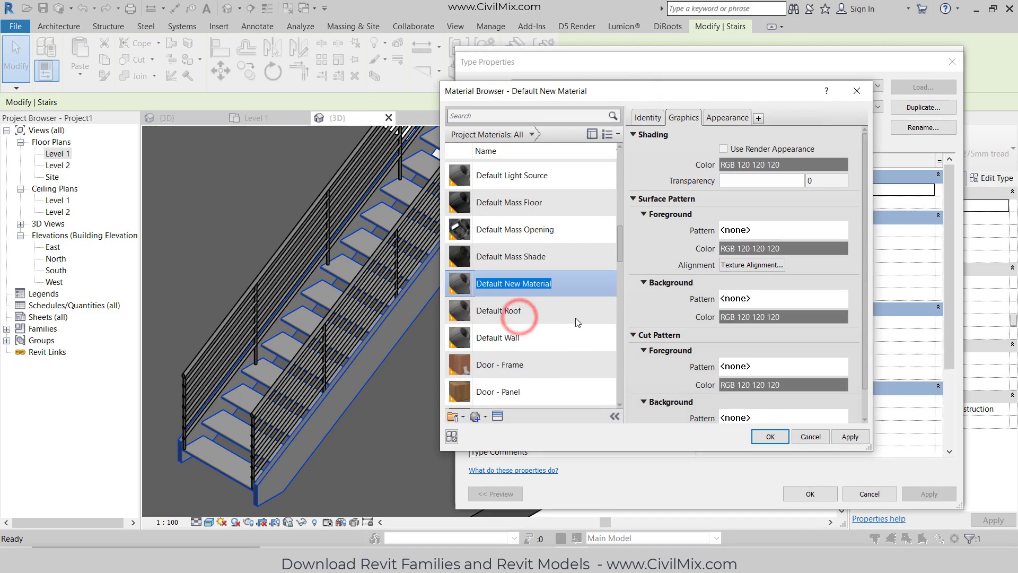
pyautogui.write('walnut')
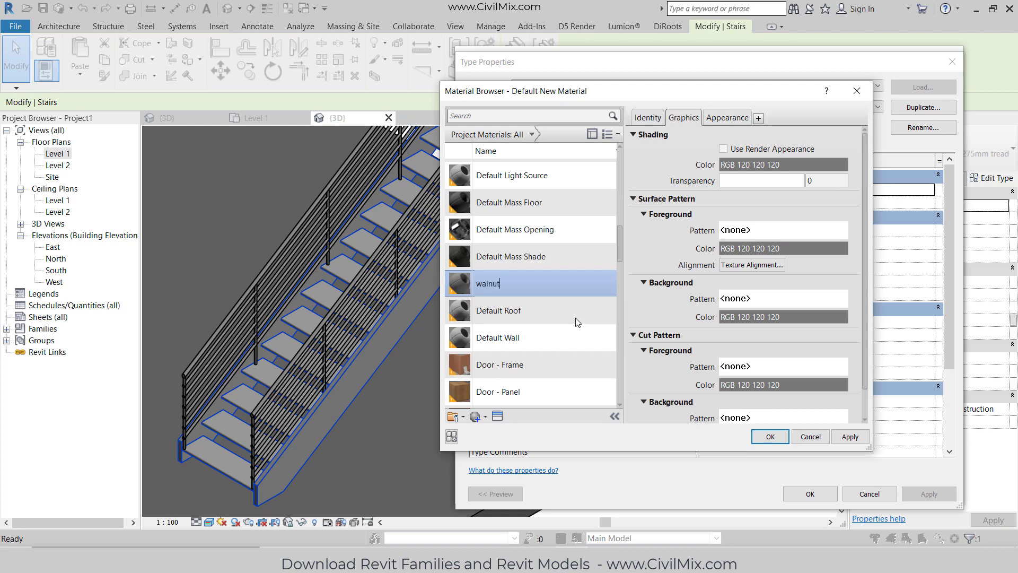
# - Find the Walnut asset in the appearance library and use it as the walnut material's appearance
pyautogui.click(499, 416)
pyautogui.click(802, 147)
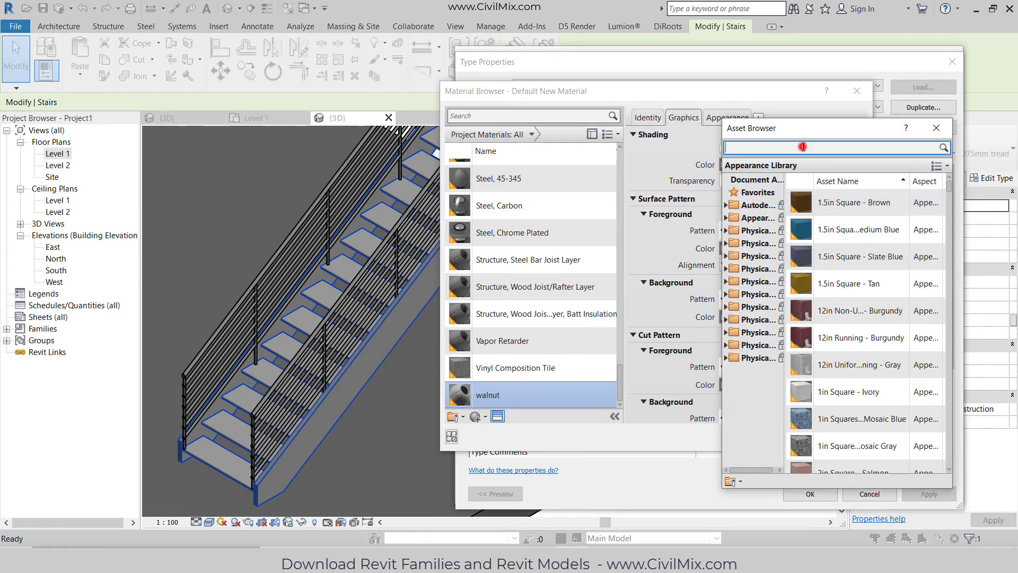
pyautogui.write('walnut')
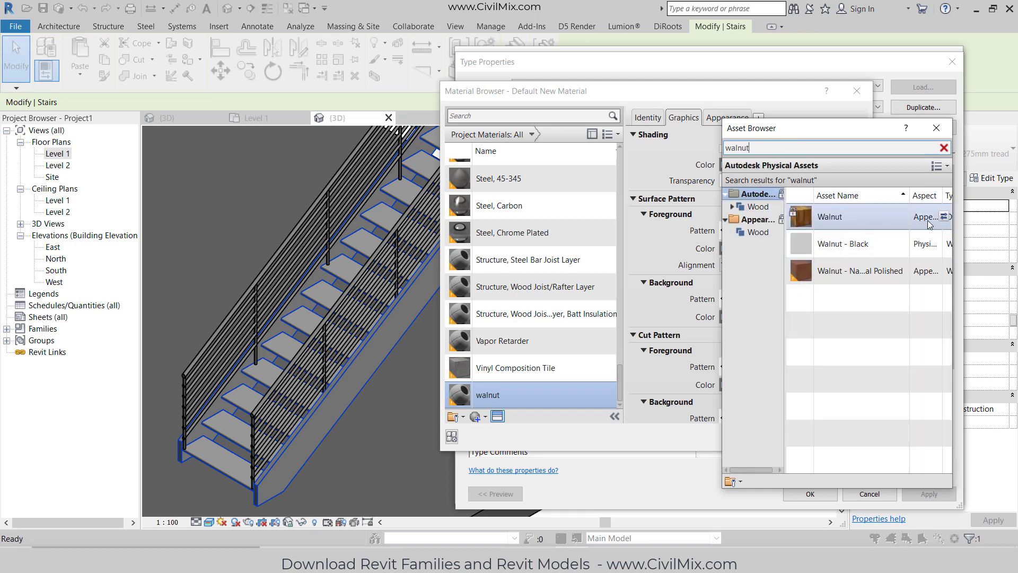
pyautogui.click(944, 217)
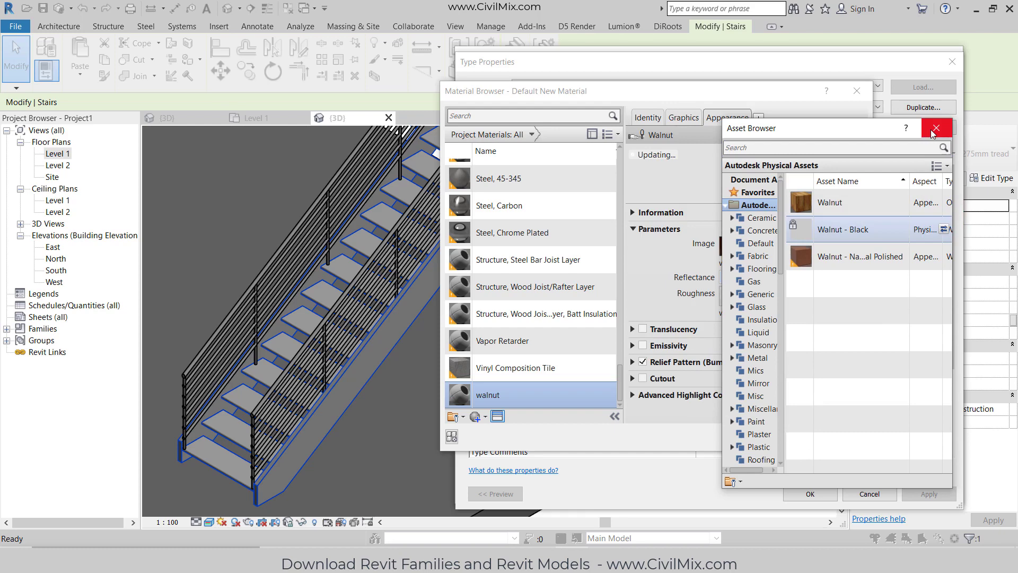
pyautogui.click(935, 128)
# - Assign the walnut material to the treads and accept the run type changes
pyautogui.click(837, 436)
pyautogui.click(771, 436)
pyautogui.click(921, 494)
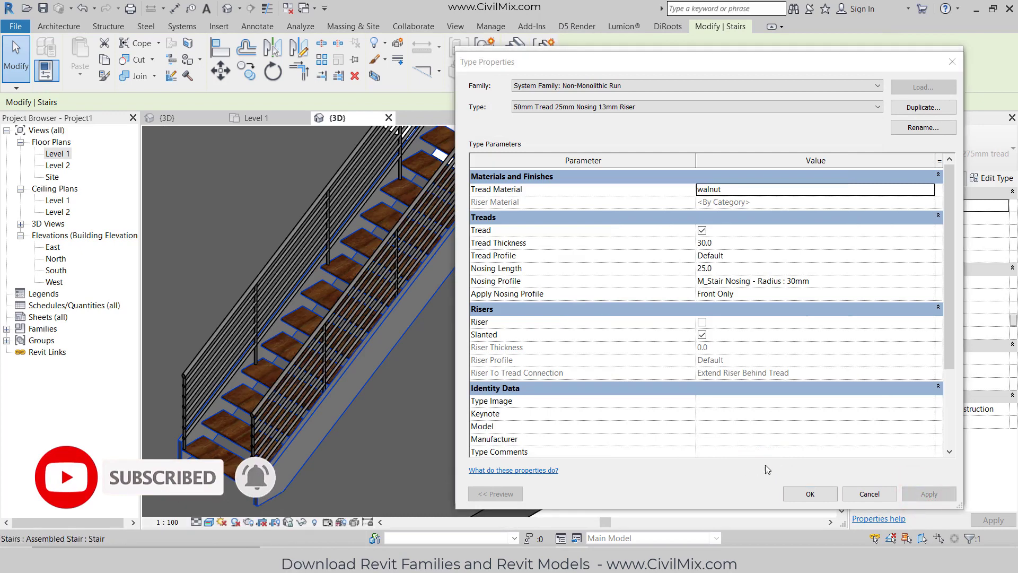
pyautogui.click(806, 494)
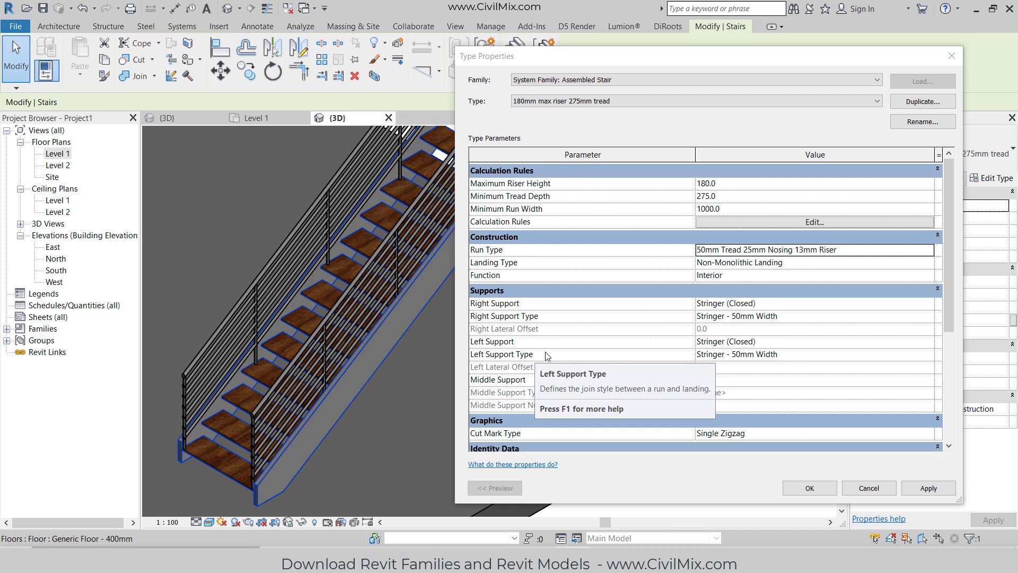
# - Set the stair type's right support to Carriage (Open) with a lateral offset of 200 mm
pyautogui.scroll(-2, 547, 356)
pyautogui.scroll(1, 495, 305)
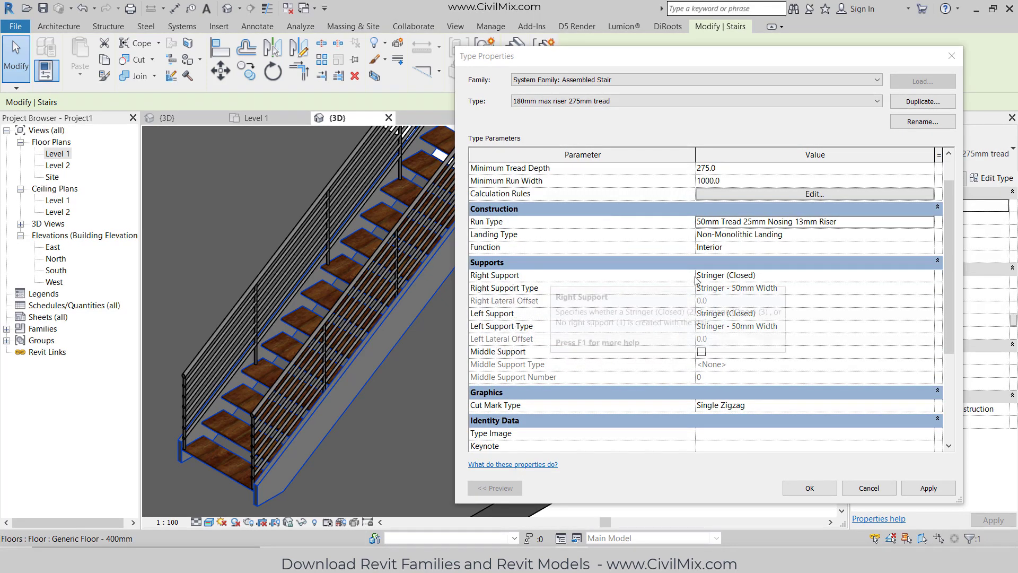
pyautogui.click(927, 275)
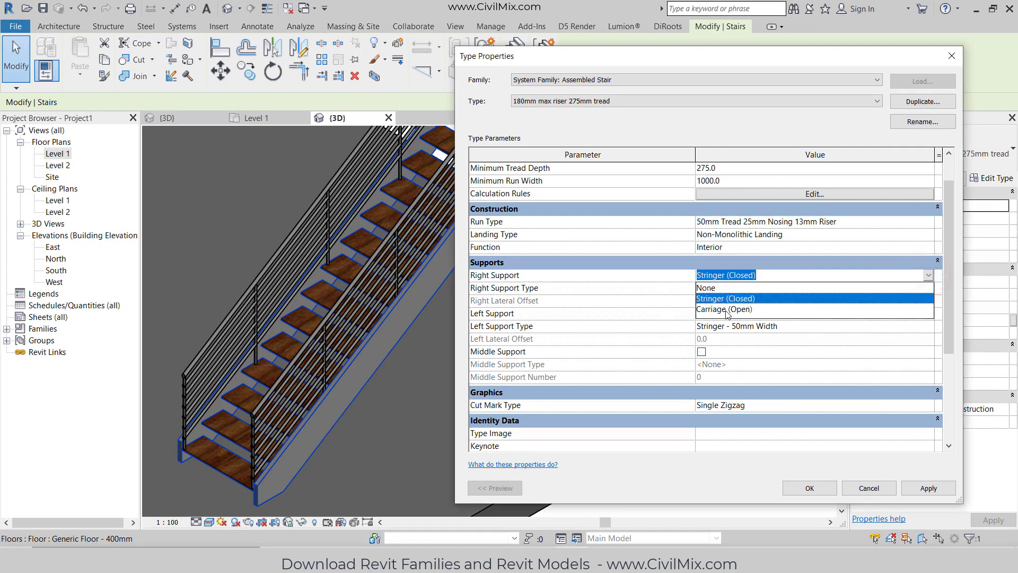
pyautogui.click(724, 309)
pyautogui.click(928, 488)
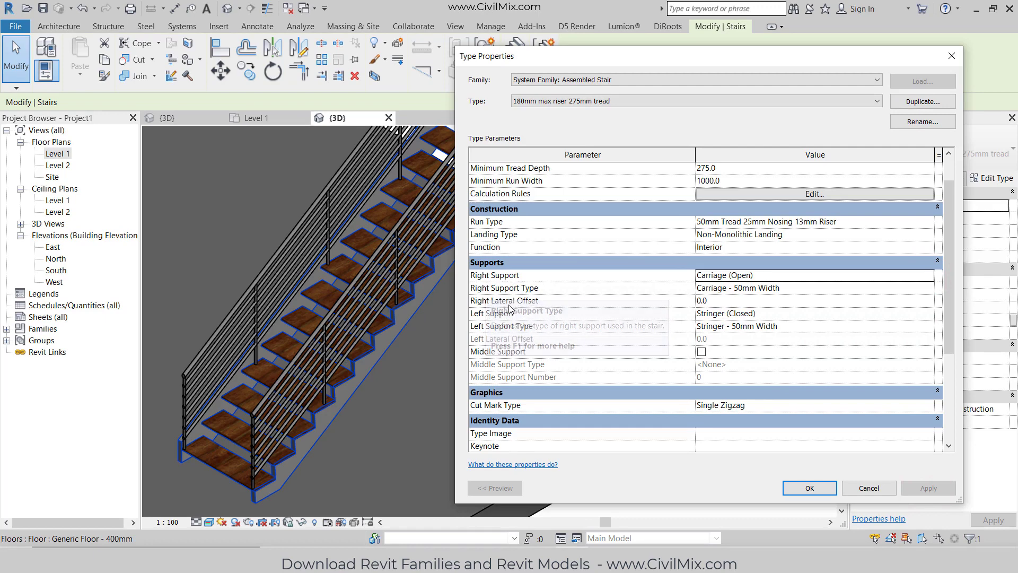
pyautogui.click(727, 301)
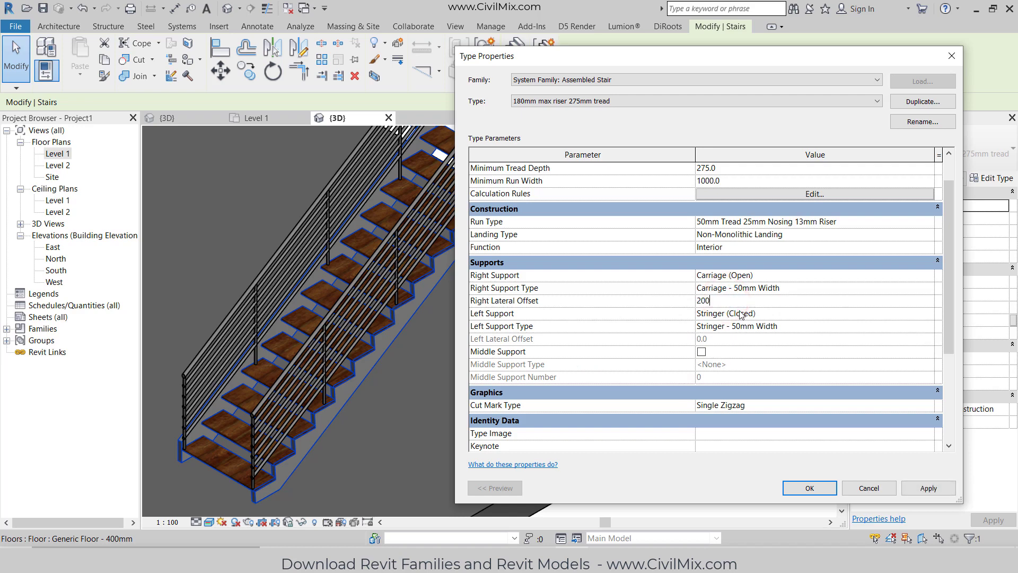
pyautogui.click(928, 487)
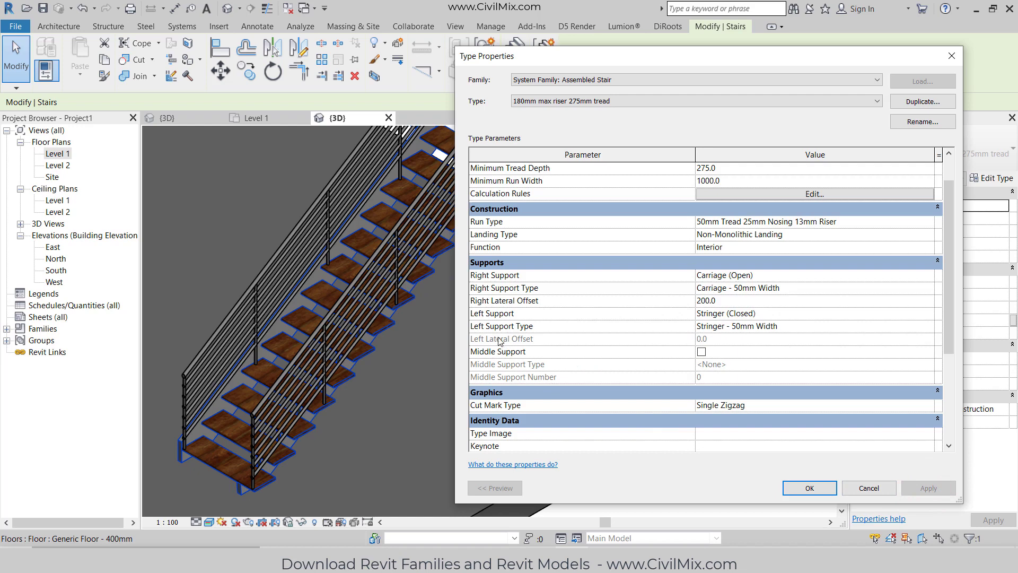
# - Set the left support to Carriage (Open) with a 200 mm lateral offset and accept the stair type changes
pyautogui.click(845, 314)
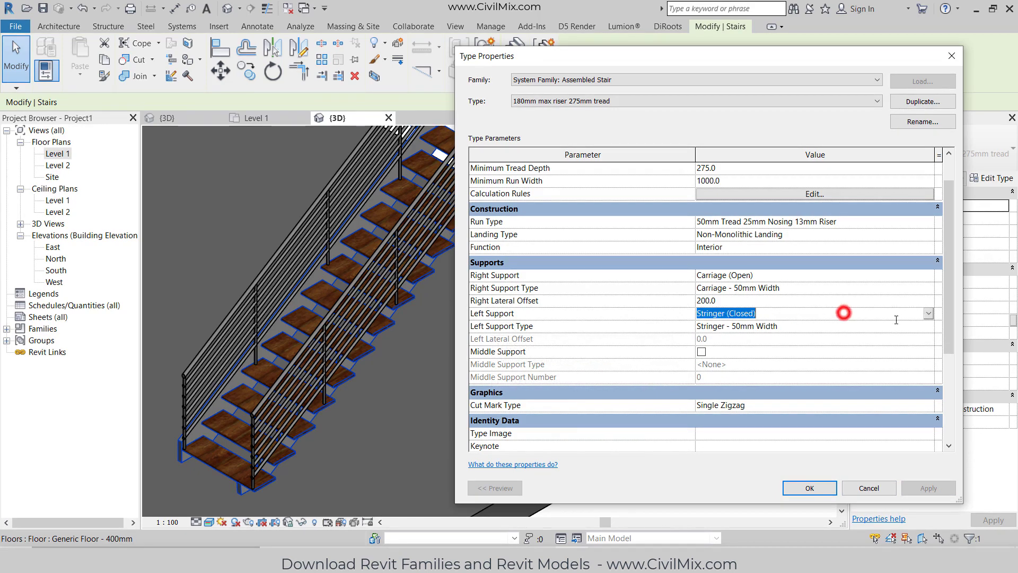
pyautogui.click(928, 313)
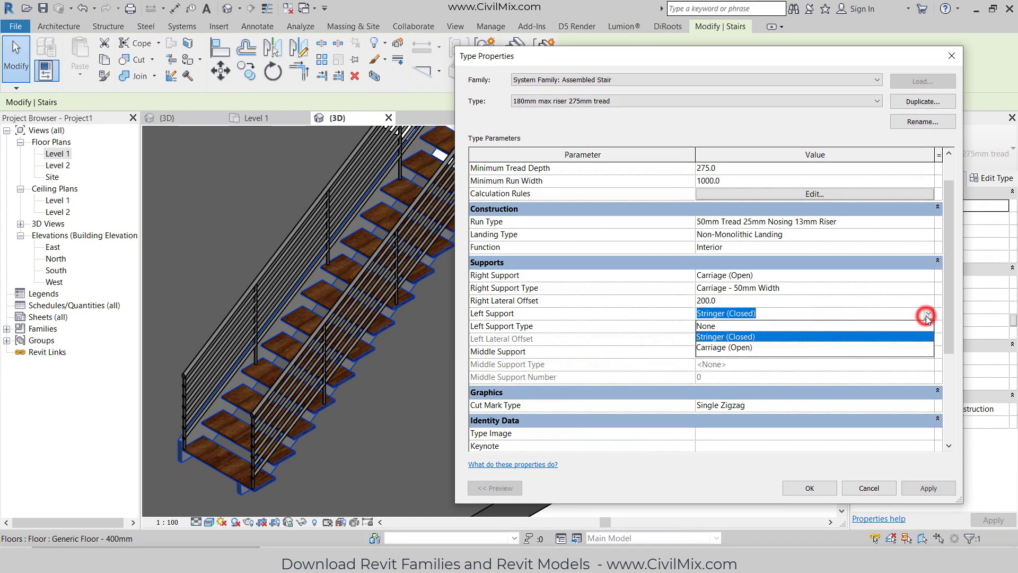
pyautogui.click(724, 347)
pyautogui.click(738, 338)
pyautogui.write('200')
pyautogui.click(927, 485)
pyautogui.click(823, 488)
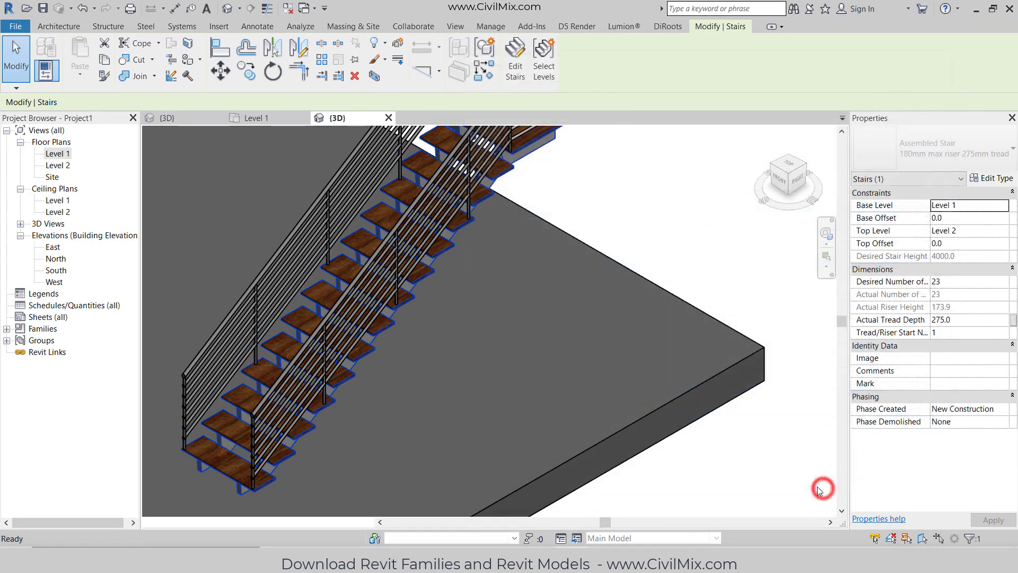
# - Examine the modified staircase in 3D from several angles, including its open carriages, treads and landing
pyautogui.scroll(-2, 536, 339)
pyautogui.keyDown('shift'); pyautogui.moveTo(539, 341); pyautogui.dragTo(534, 255, button='middle'); pyautogui.keyUp('shift')
pyautogui.click(607, 220)
pyautogui.keyDown('shift'); pyautogui.moveTo(607, 221); pyautogui.dragTo(370, 275, button='middle'); pyautogui.keyUp('shift')
pyautogui.scroll(-2, 384, 273)
pyautogui.scroll(-3, 386, 270)
pyautogui.keyDown('shift'); pyautogui.moveTo(386, 270); pyautogui.dragTo(300, 228, button='middle'); pyautogui.keyUp('shift')
pyautogui.scroll(4, 410, 263)
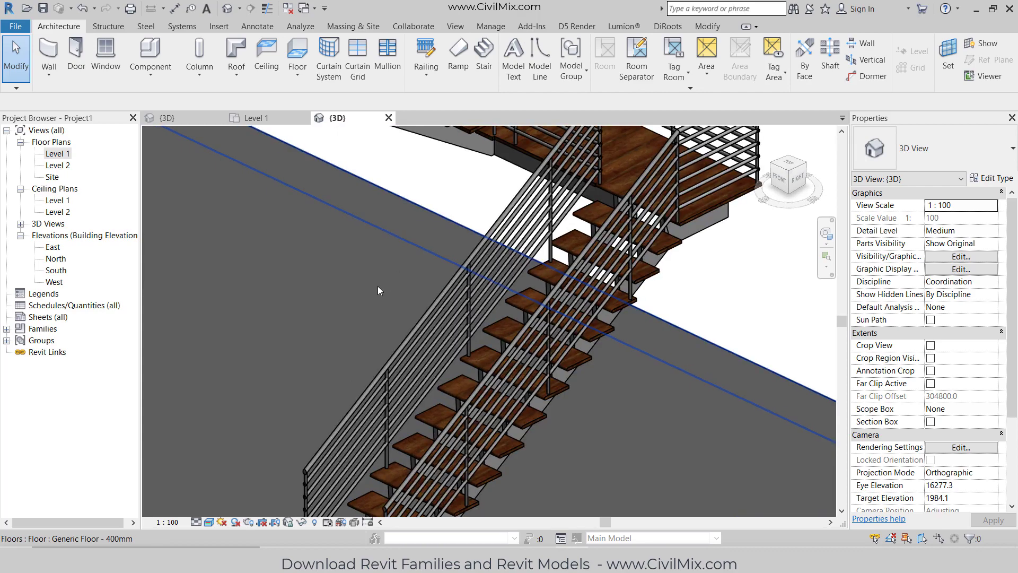
pyautogui.keyDown('shift'); pyautogui.moveTo(377, 285); pyautogui.dragTo(403, 313, button='middle'); pyautogui.keyUp('shift')
pyautogui.scroll(-3, 606, 358)
pyautogui.keyDown('shift'); pyautogui.moveTo(606, 358); pyautogui.dragTo(451, 363, button='middle'); pyautogui.keyUp('shift')
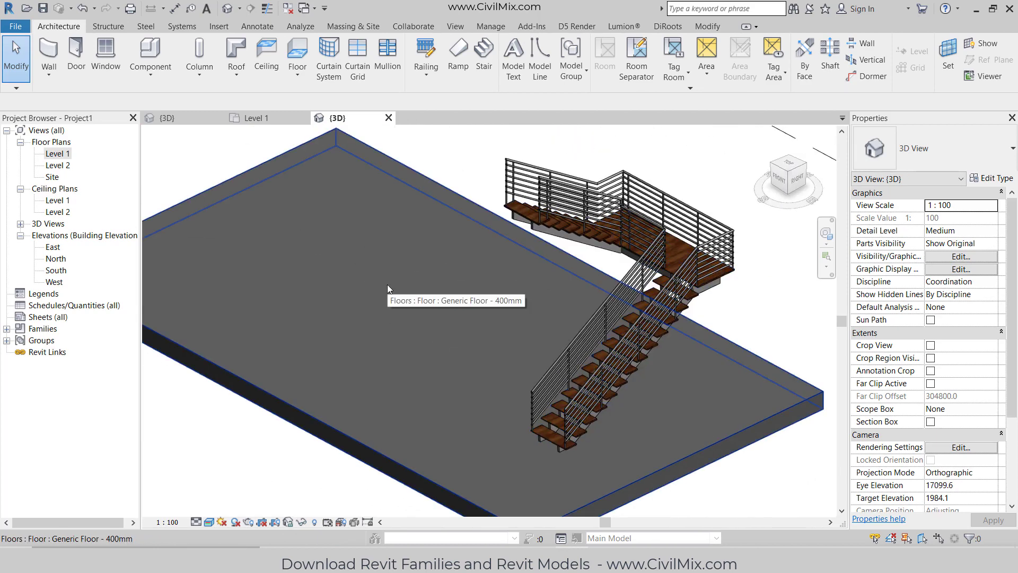
# - On the Level 1 plan, draw a U-shaped Monolithic Stair west of the existing stair, with runs about 1925 mm and 3850 mm long
pyautogui.doubleClick(57, 154)
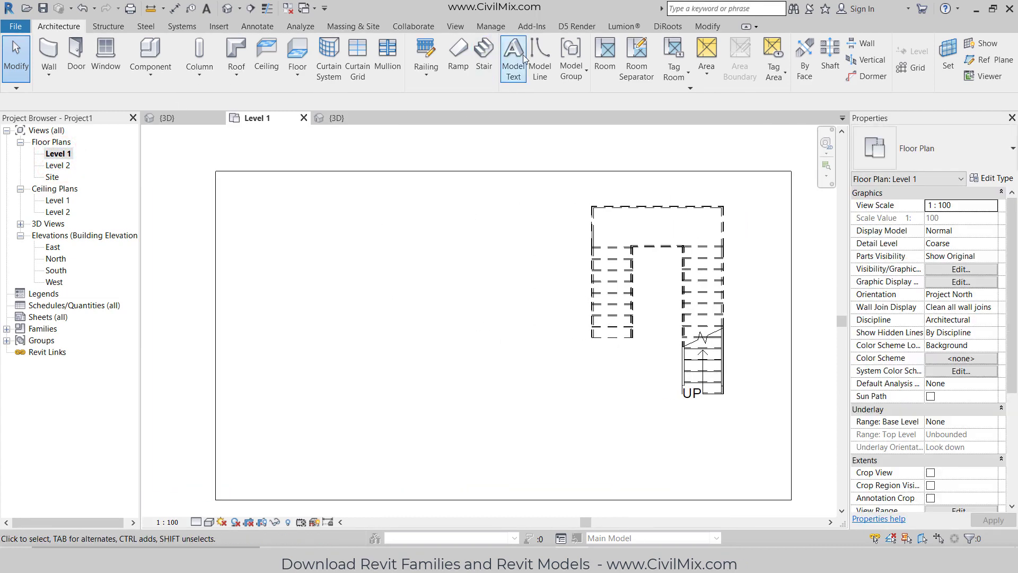
pyautogui.click(485, 61)
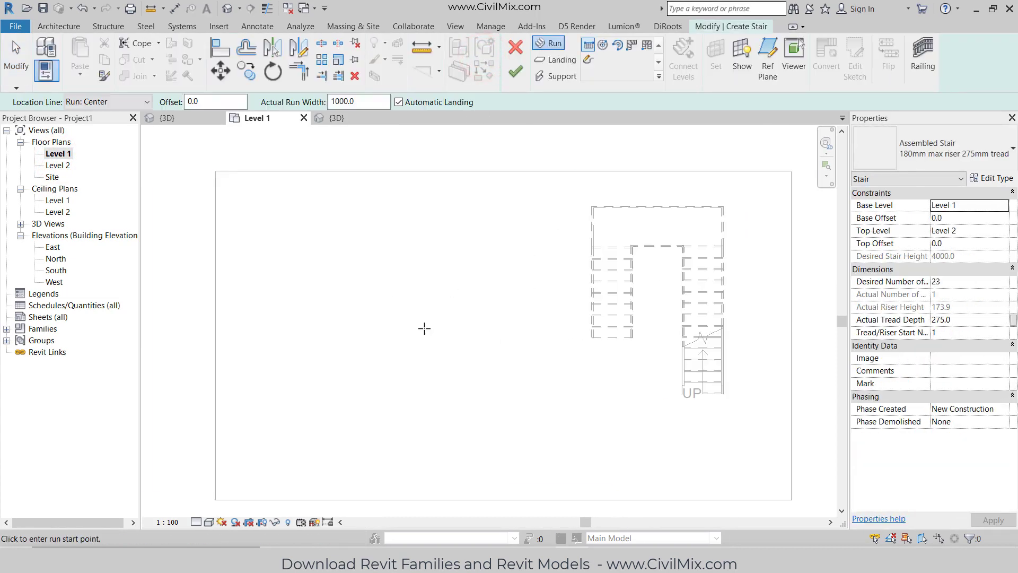
pyautogui.click(921, 155)
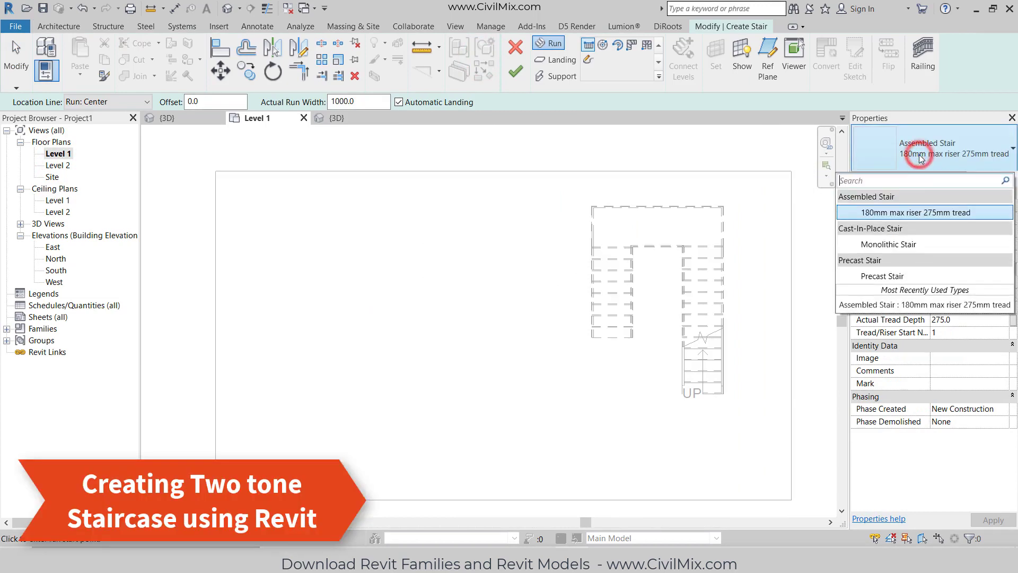
pyautogui.click(898, 249)
pyautogui.click(451, 322)
pyautogui.click(451, 243)
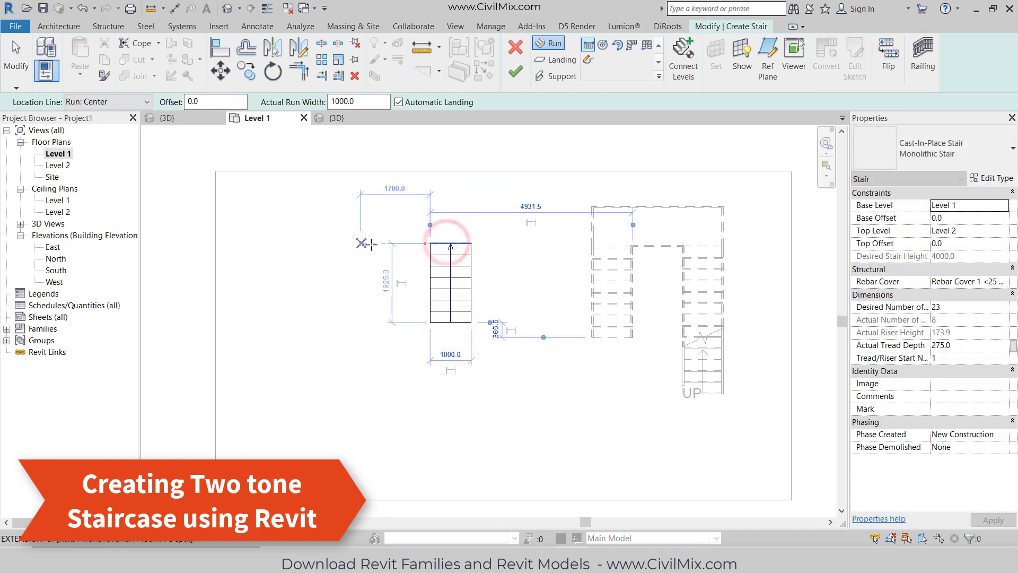
pyautogui.click(378, 244)
pyautogui.click(376, 402)
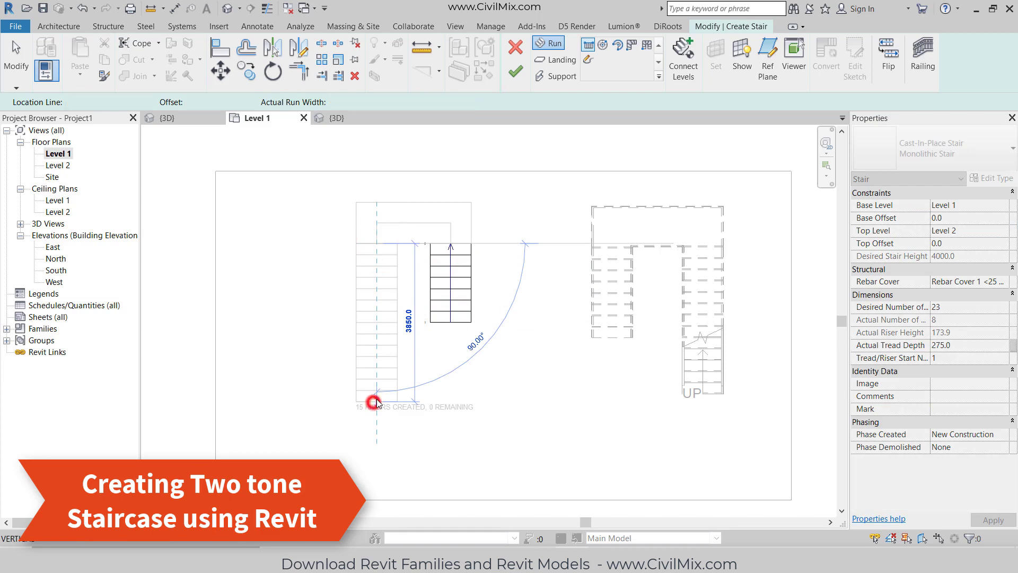
pyautogui.press('Escape')
# - Lengthen the first run of the monolithic stair to 11 risers and finish the stair
pyautogui.click(450, 313)
pyautogui.moveTo(449, 322); pyautogui.dragTo(446, 360)
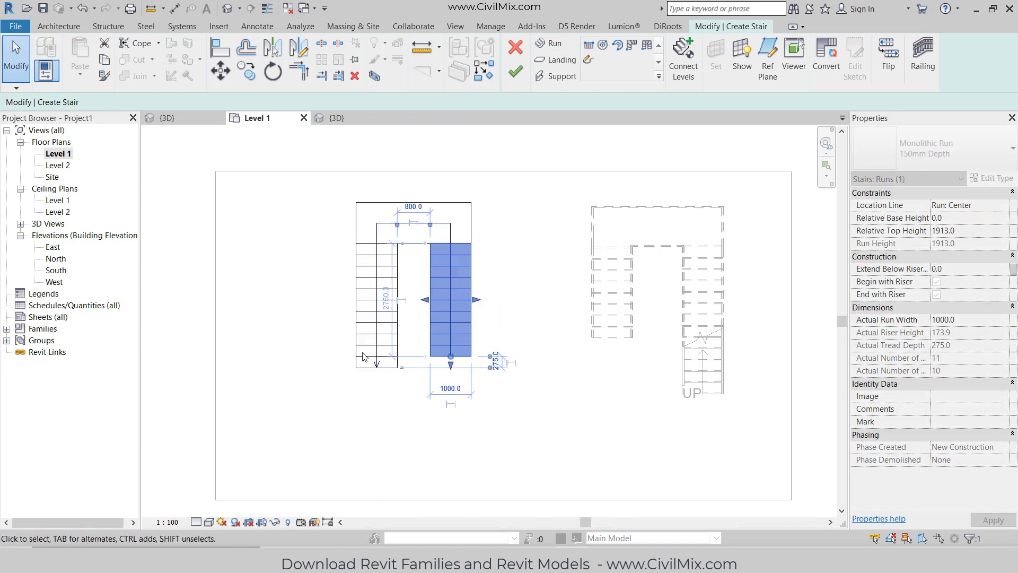
pyautogui.click(516, 71)
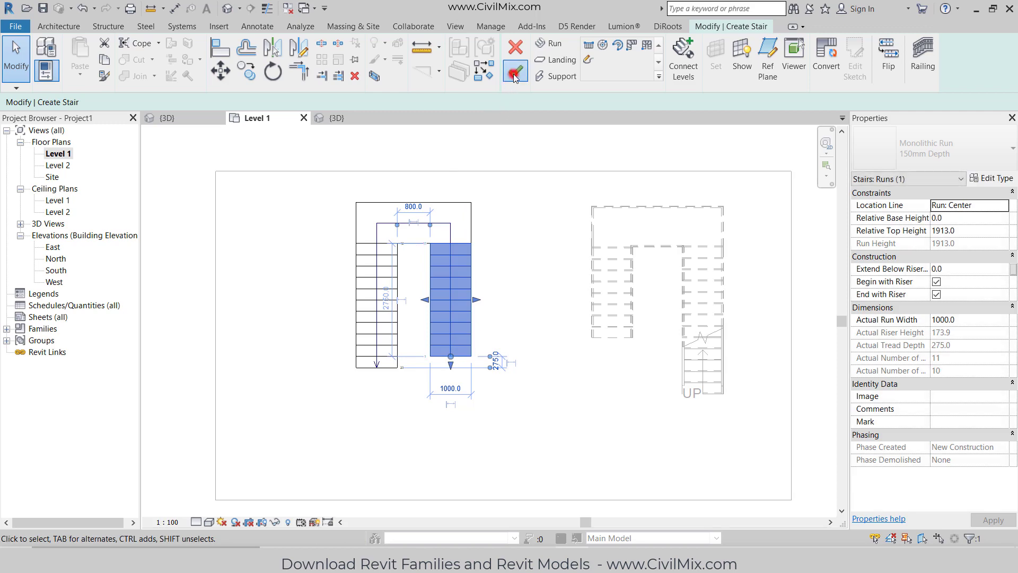
# - In the 3D view, open the type properties of the monolithic stair's 150mm Depth run type
pyautogui.click(227, 10)
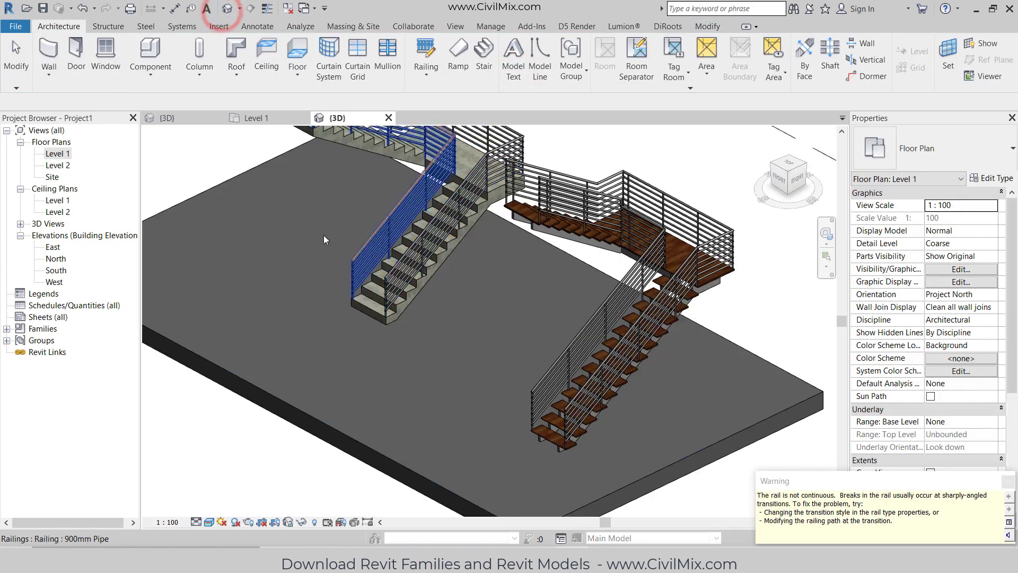
pyautogui.click(186, 228)
pyautogui.scroll(4, 444, 372)
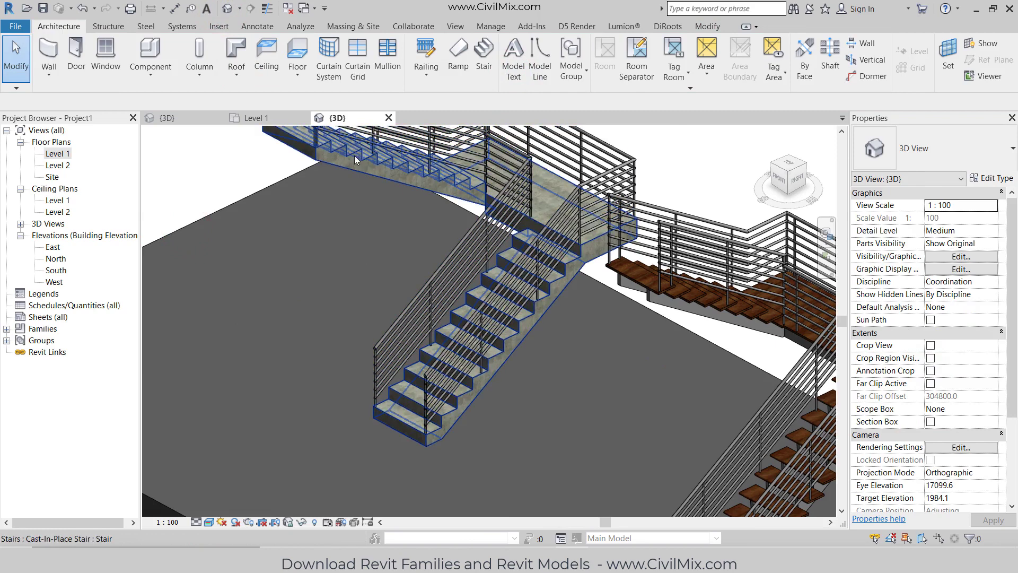
pyautogui.moveTo(458, 328); pyautogui.dragTo(420, 355, button='middle')
pyautogui.scroll(5, 308, 371)
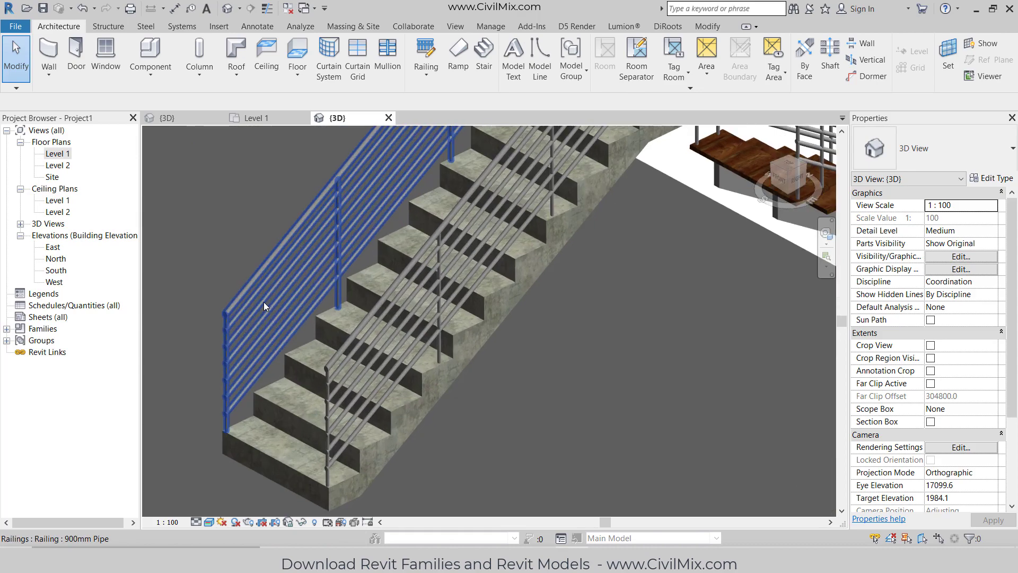
pyautogui.click(308, 366)
pyautogui.click(990, 178)
pyautogui.moveTo(768, 61); pyautogui.dragTo(732, 41)
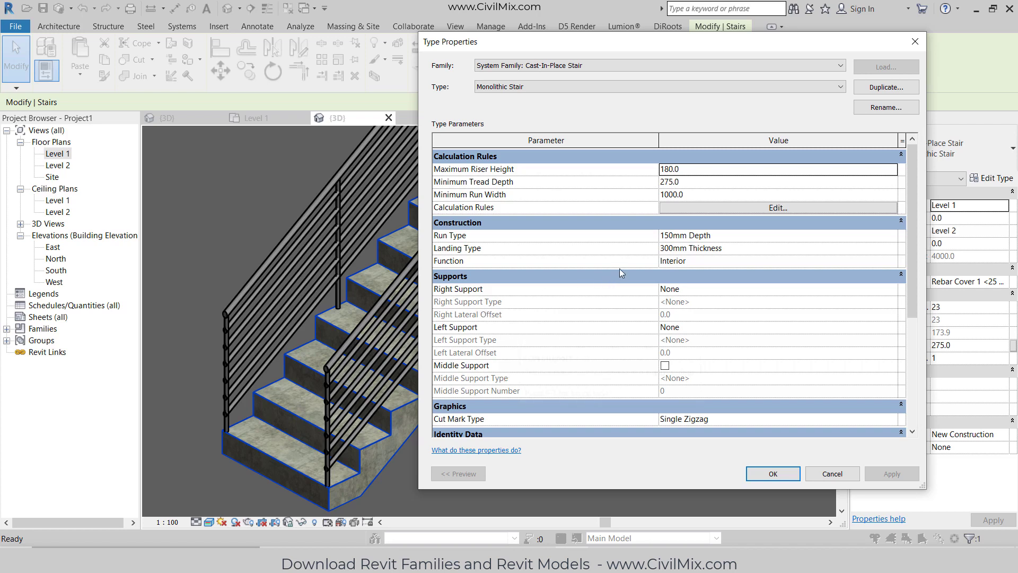
pyautogui.moveTo(466, 238)
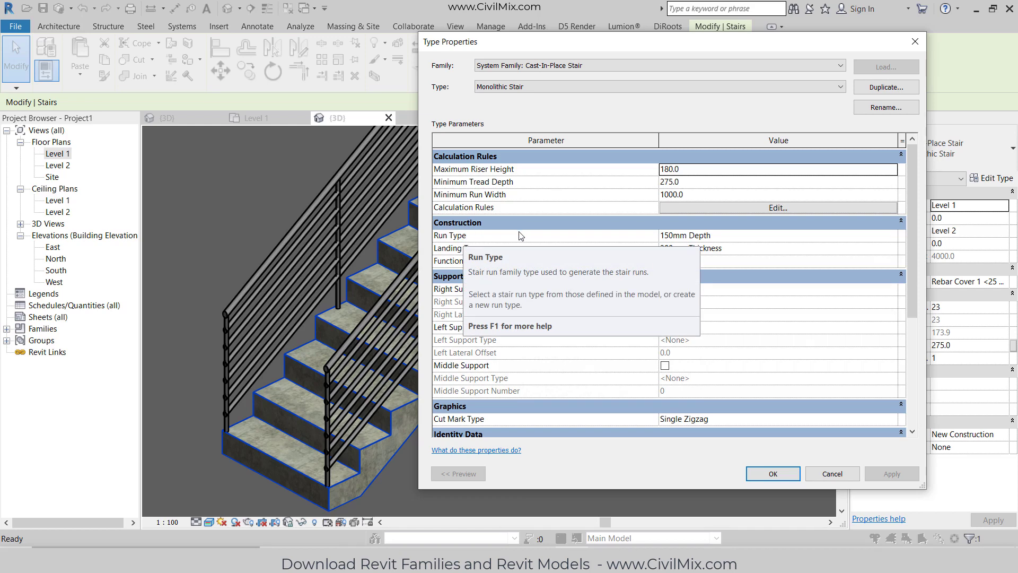
pyautogui.click(896, 235)
pyautogui.click(896, 235)
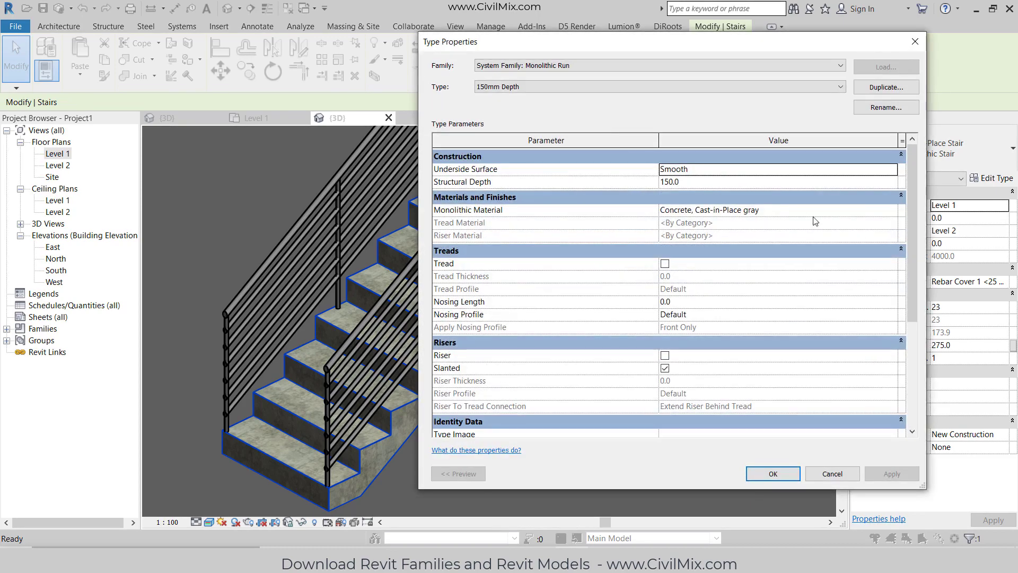
pyautogui.moveTo(555, 43); pyautogui.dragTo(551, 48)
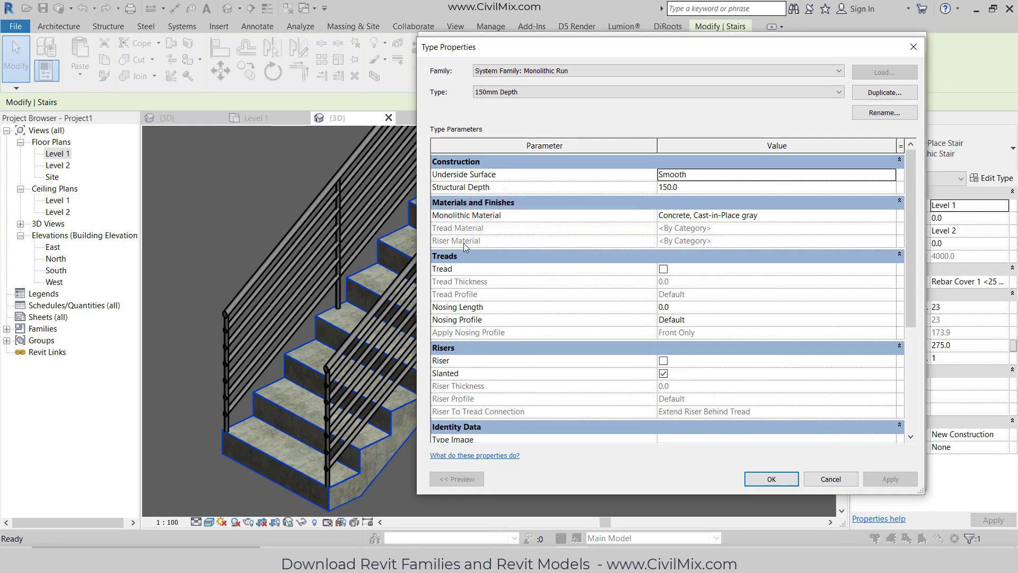
# - Enable treads for the 150mm Depth run type and set the nosing length to 25 mm
pyautogui.click(663, 269)
pyautogui.click(870, 481)
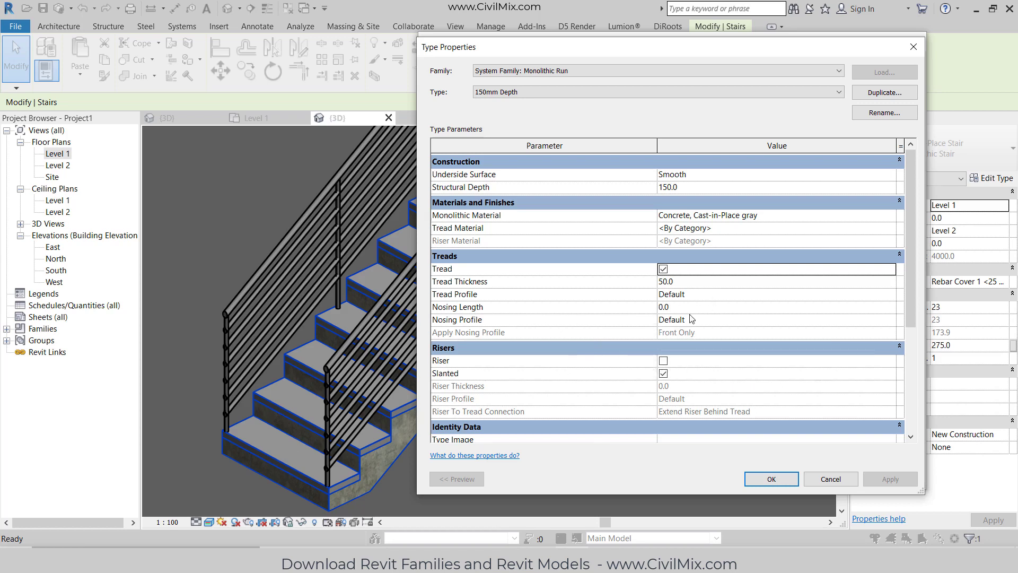
pyautogui.click(705, 307)
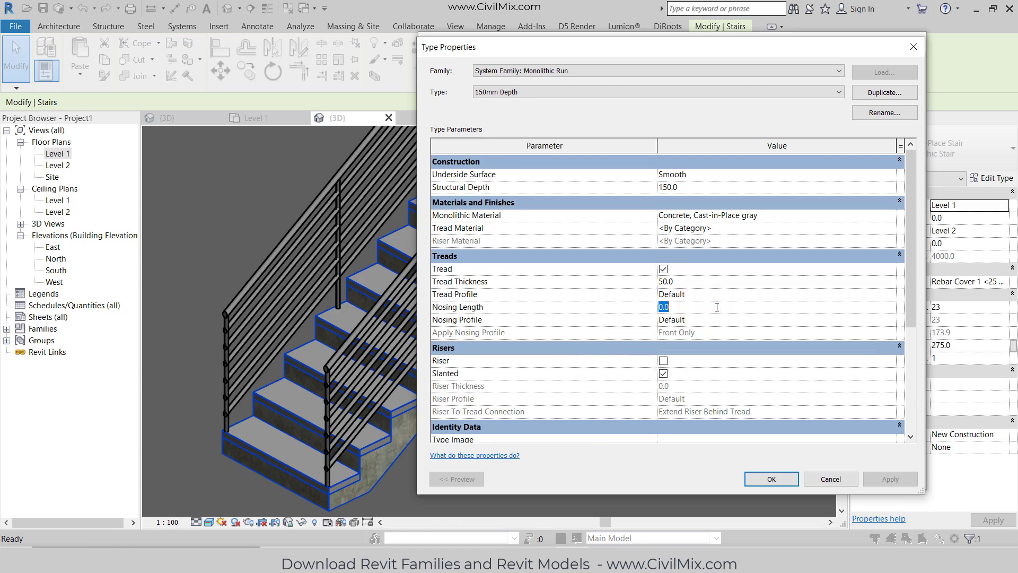
pyautogui.write('25')
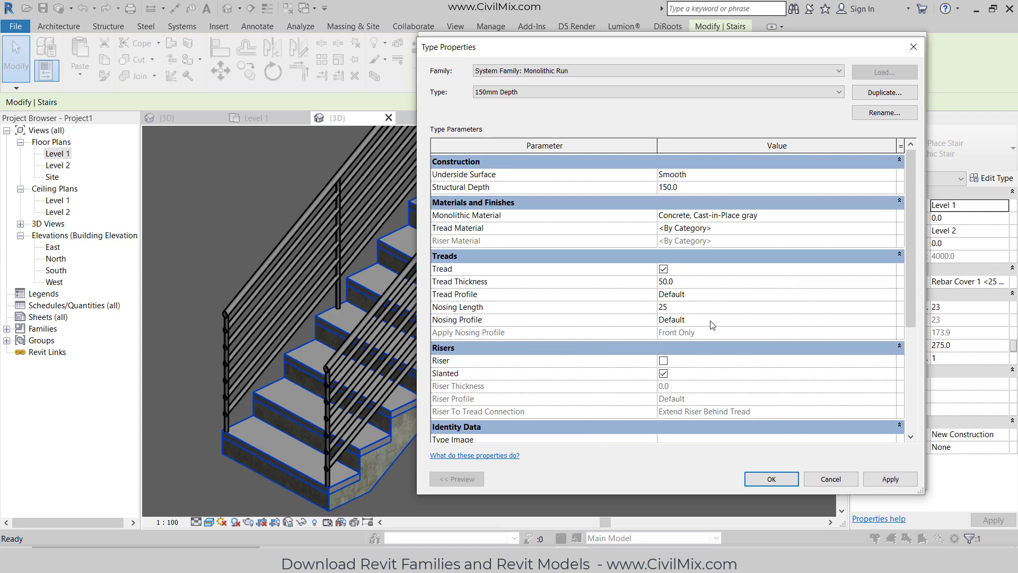
# - Set the nosing profile to M_Stair Nosing - Radius : 30mm and the tread thickness to 30 mm, applying the changes
pyautogui.click(730, 322)
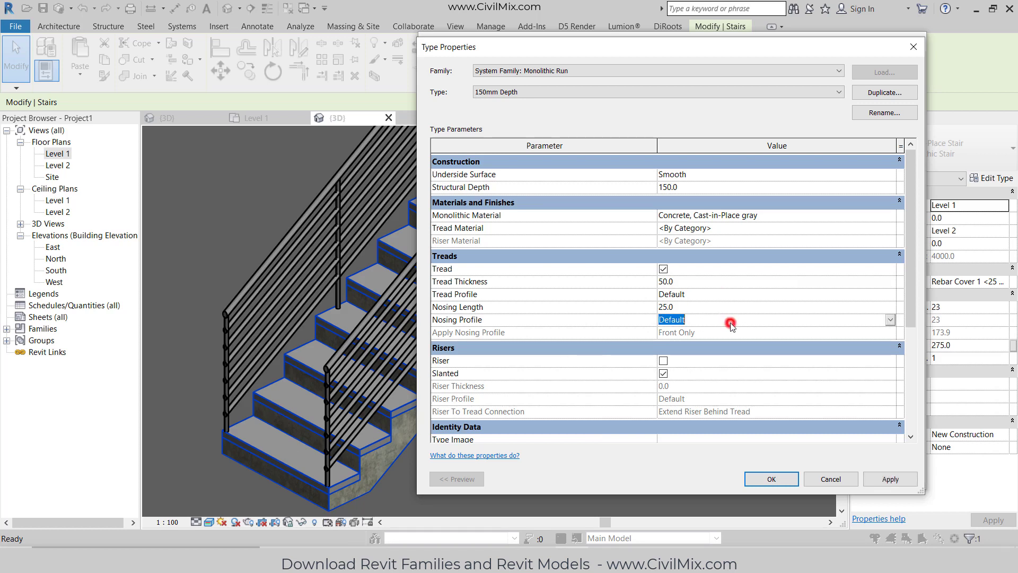
pyautogui.click(890, 320)
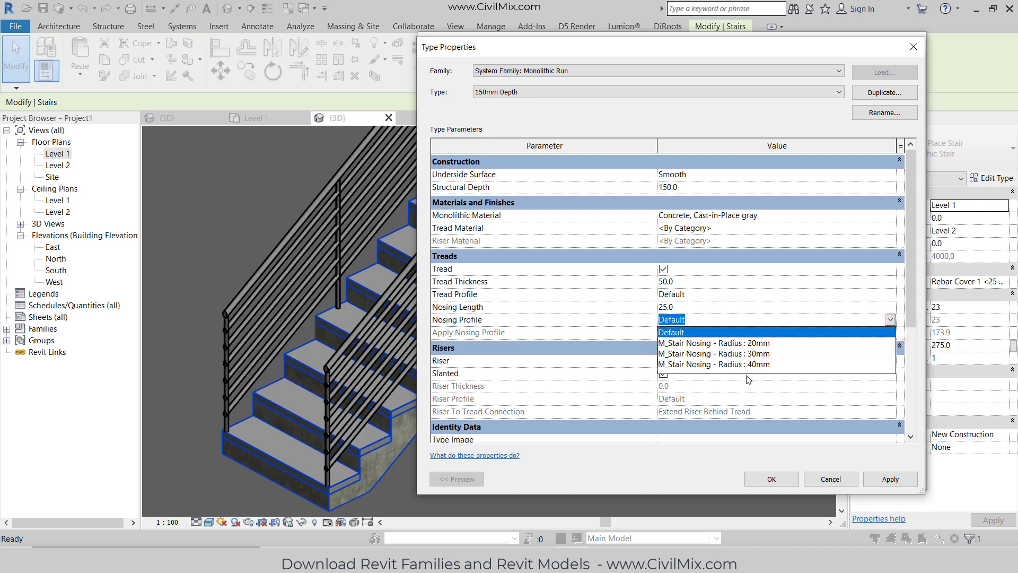
pyautogui.click(747, 354)
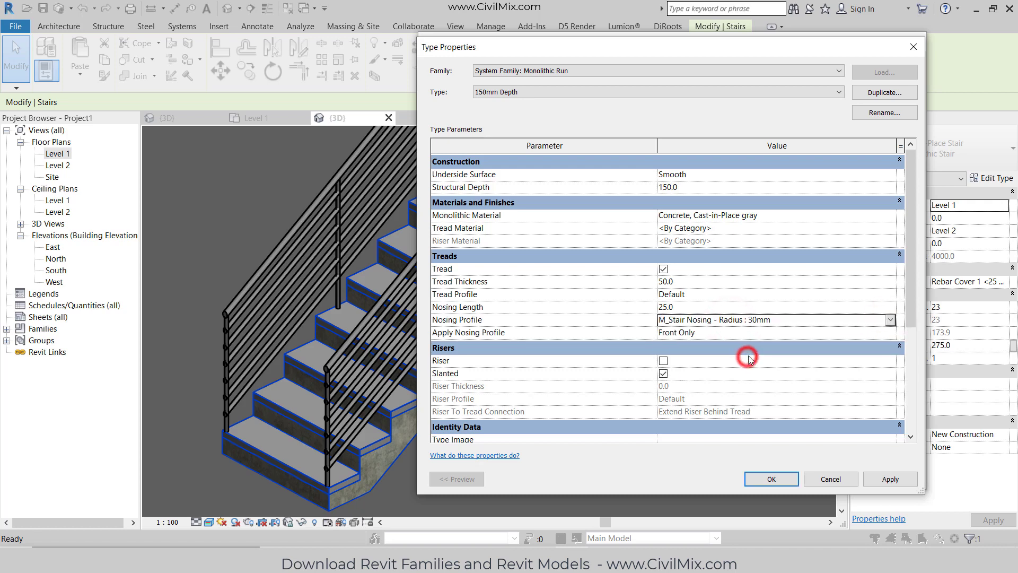
pyautogui.click(685, 281)
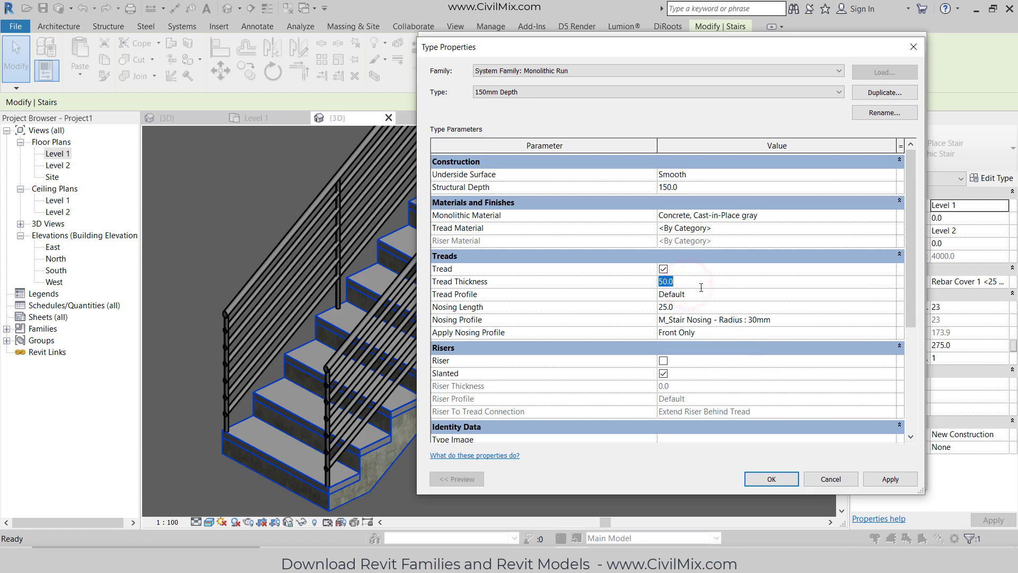
pyautogui.write('30')
pyautogui.click(890, 479)
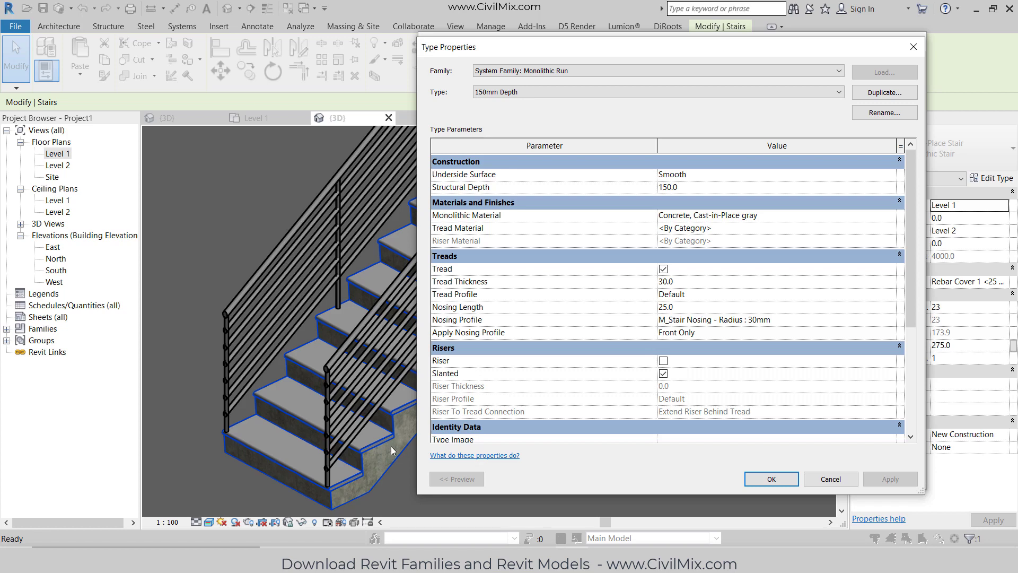
# - Assign the walnut material to the monolithic run's treads and apply it
pyautogui.click(858, 225)
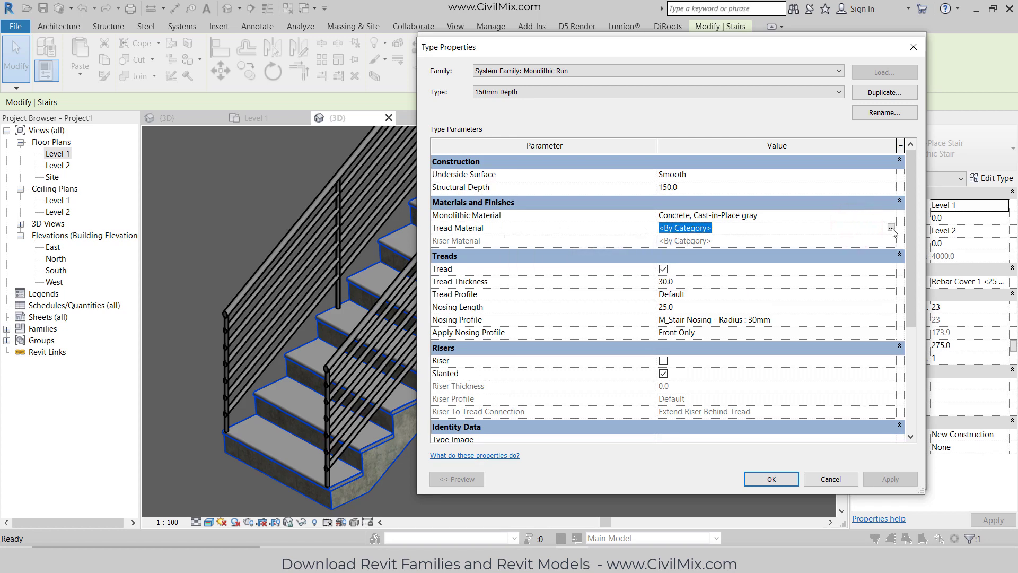
pyautogui.write('walnut')
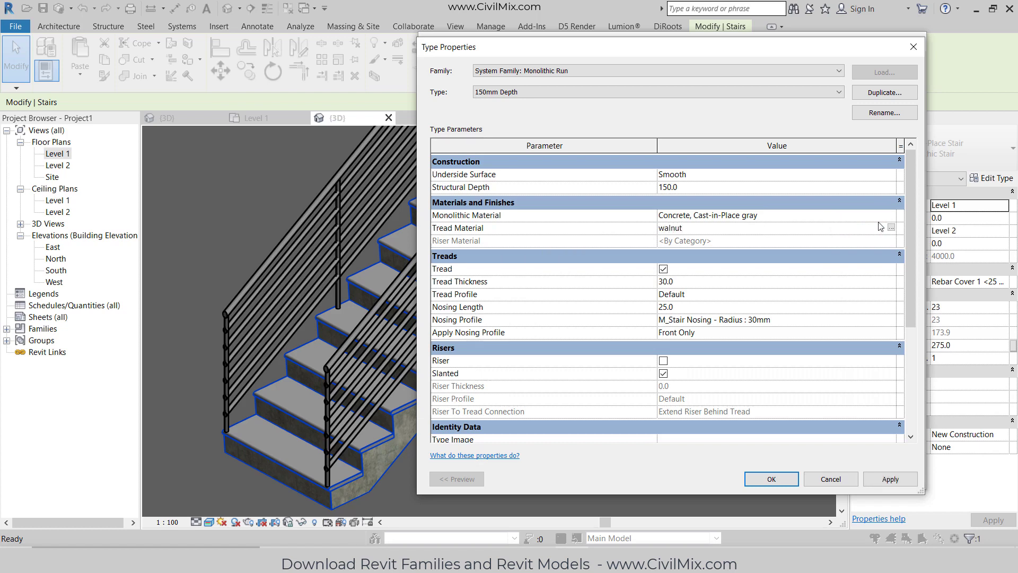
pyautogui.click(890, 478)
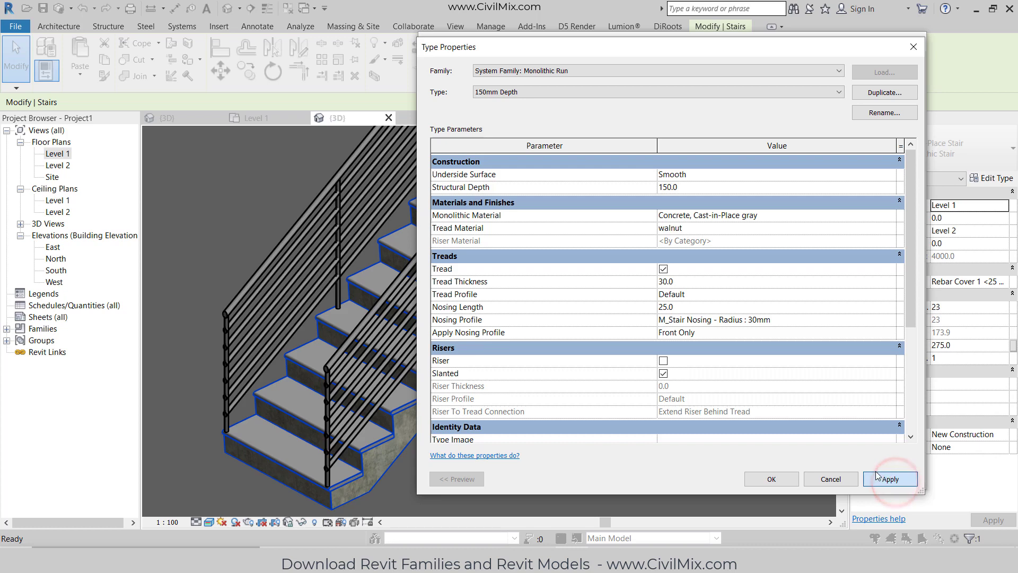
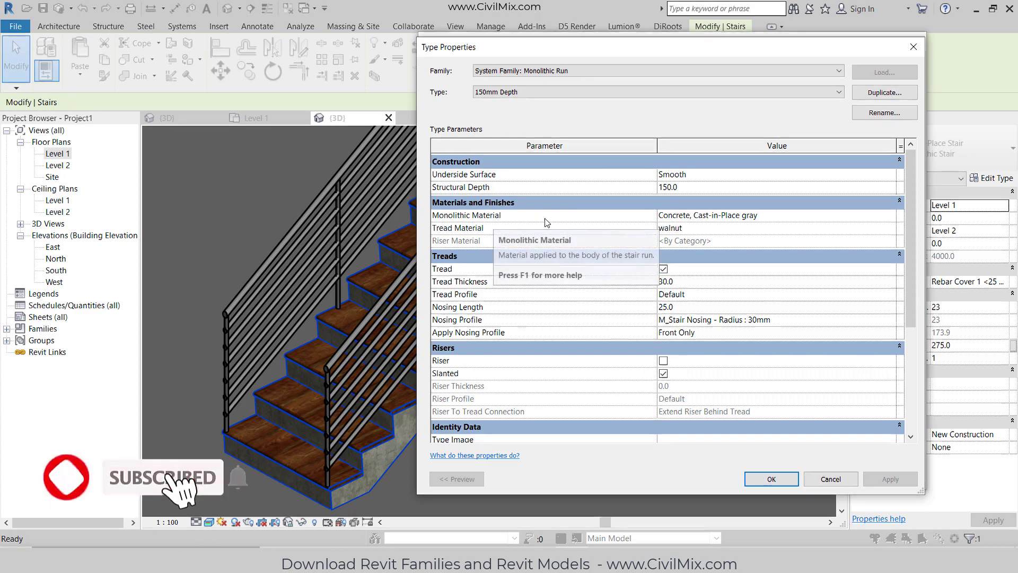
# - Find Gypsum Wall Board by searching for white, assign it as the run's monolithic material, and accept the run and stair type changes
pyautogui.click(790, 219)
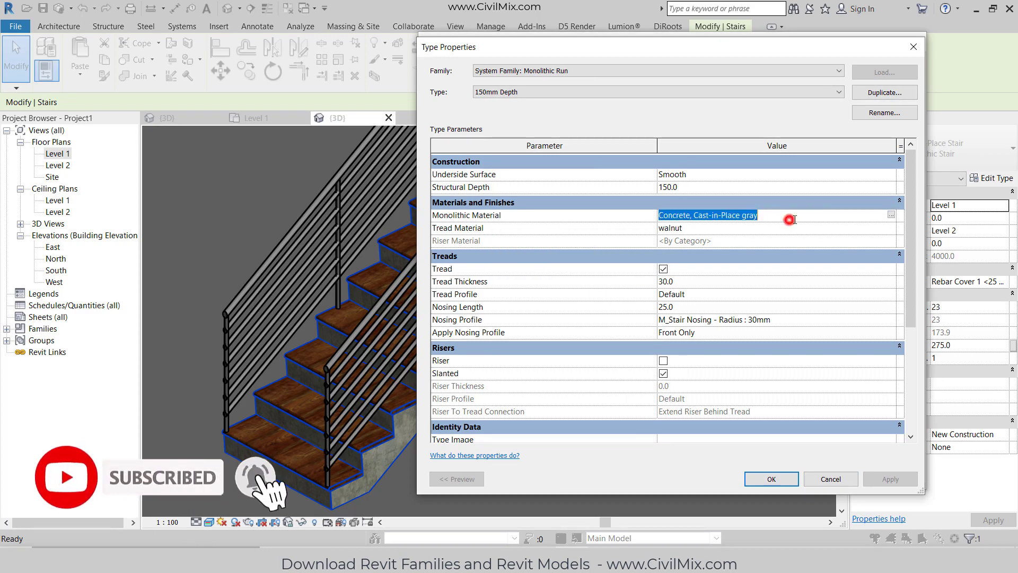
pyautogui.click(891, 214)
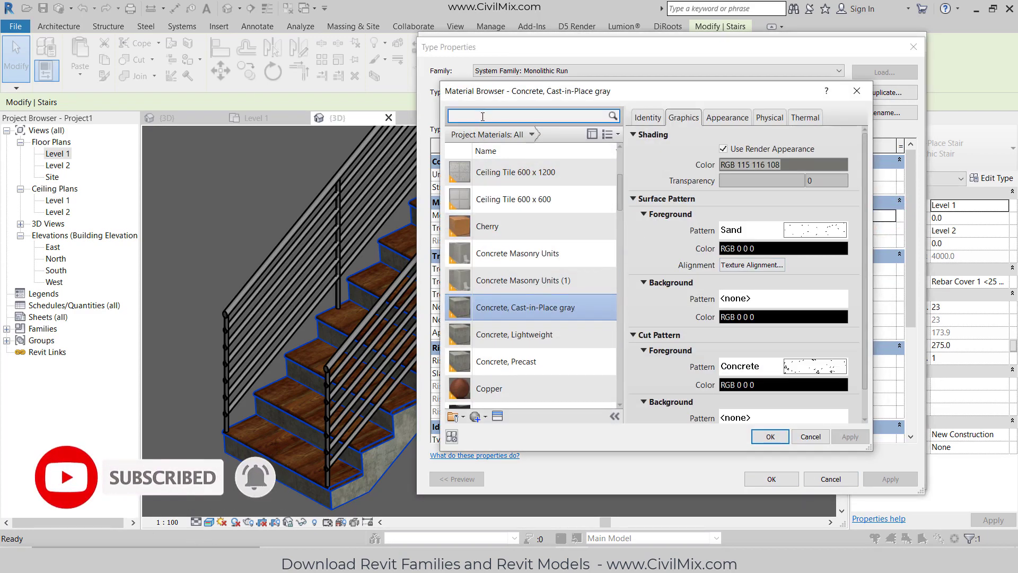
pyautogui.click(481, 116)
pyautogui.write('whi')
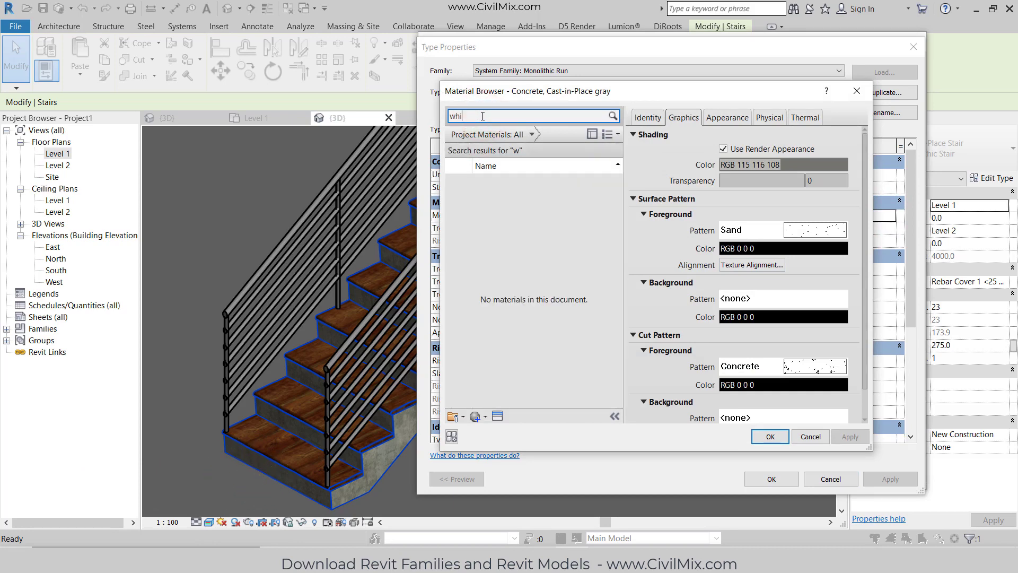
pyautogui.write('te')
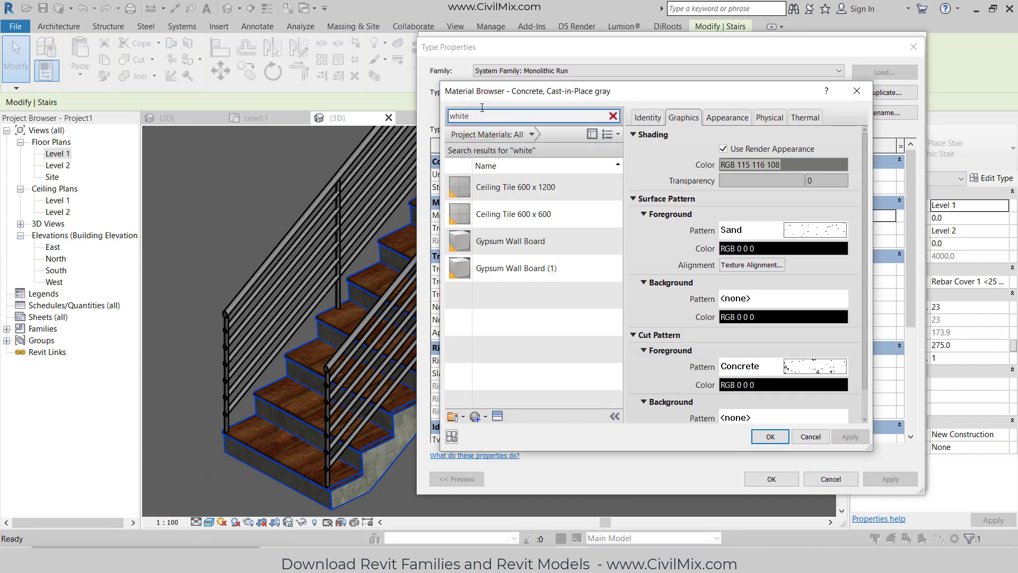
pyautogui.click(501, 246)
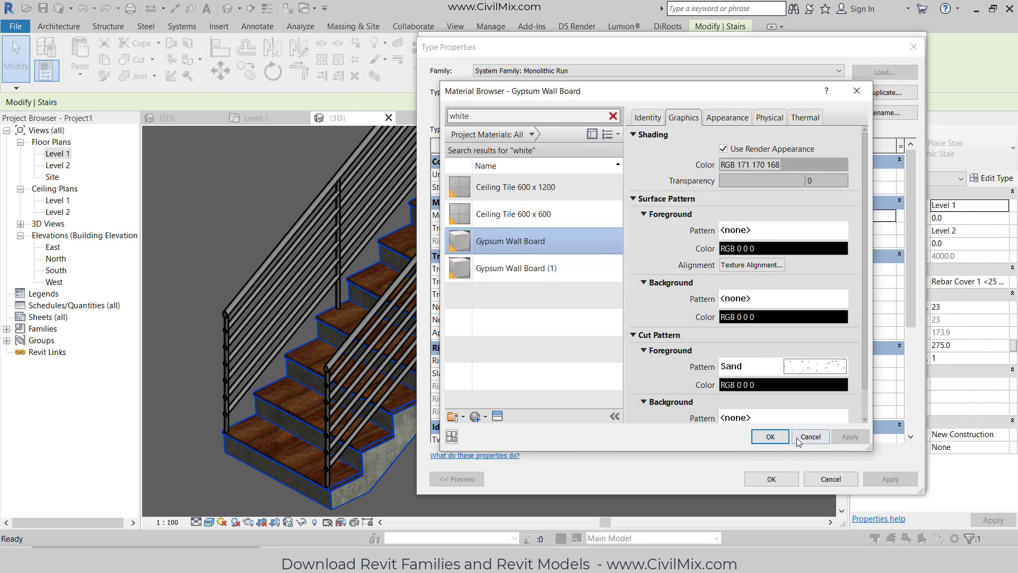
pyautogui.doubleClick(556, 247)
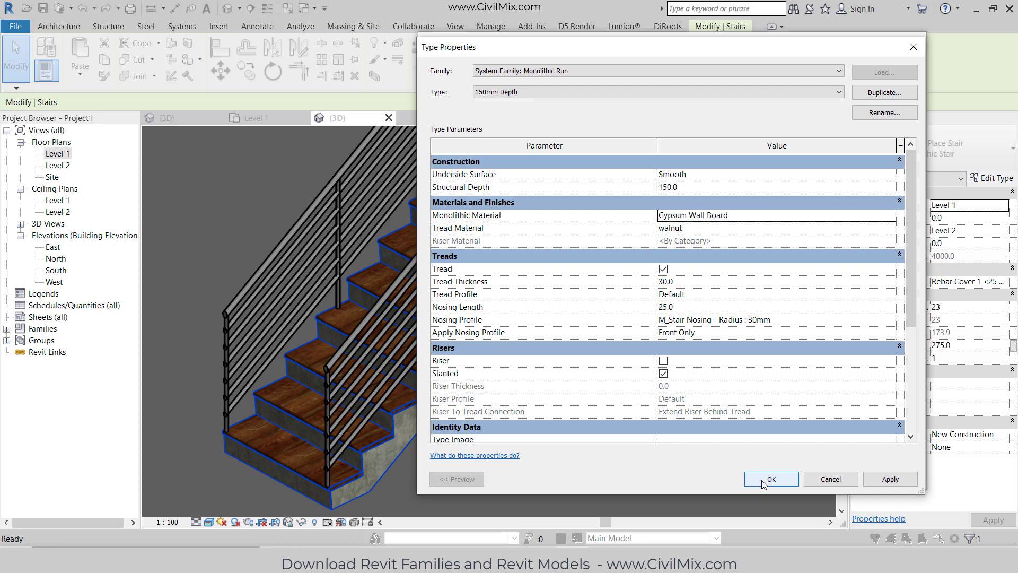
pyautogui.click(890, 478)
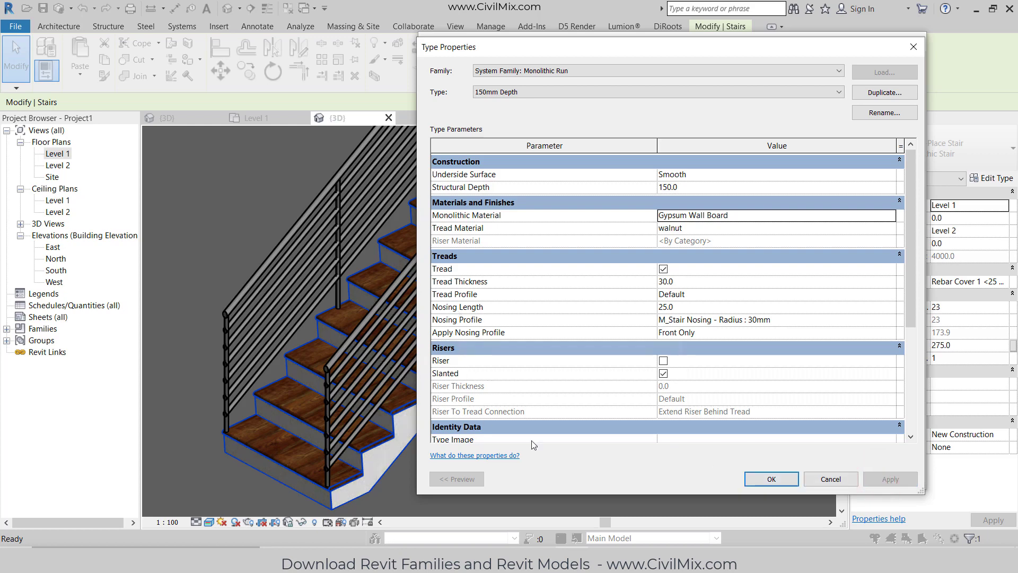
pyautogui.click(771, 478)
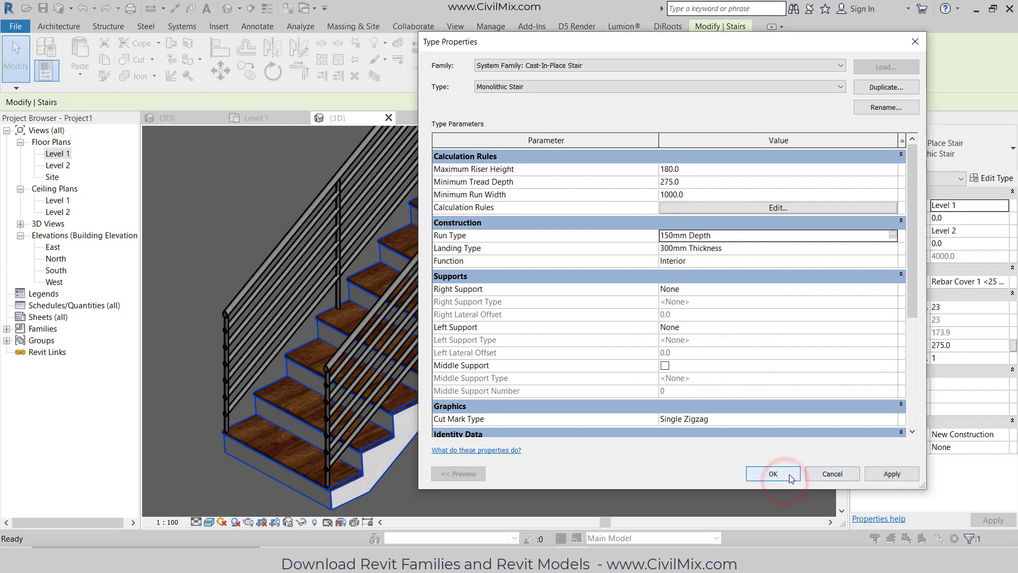
pyautogui.click(891, 474)
pyautogui.click(773, 477)
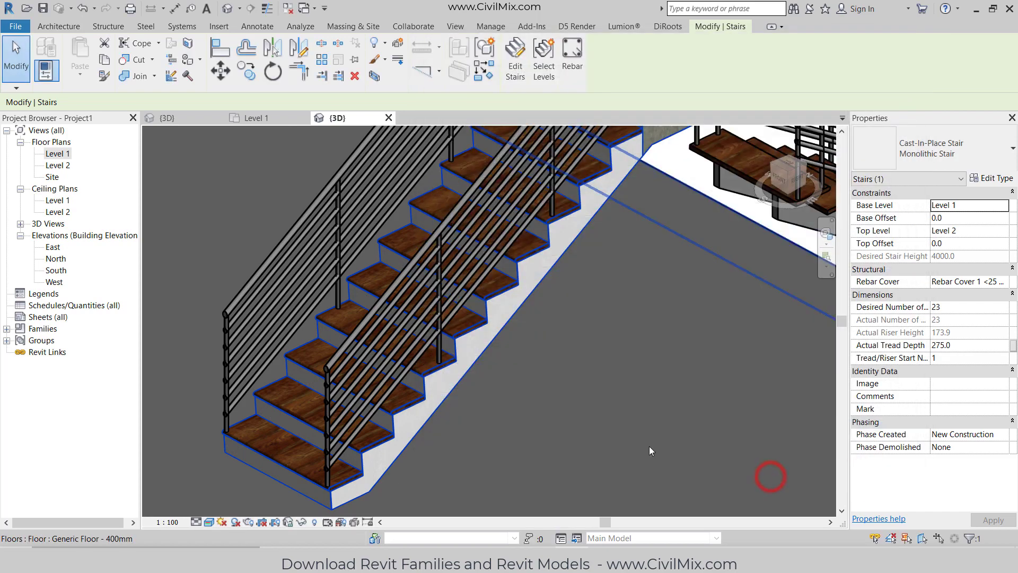
# - Examine the monolithic stair's run and landing up close to check their body materials
pyautogui.scroll(-3, 406, 295)
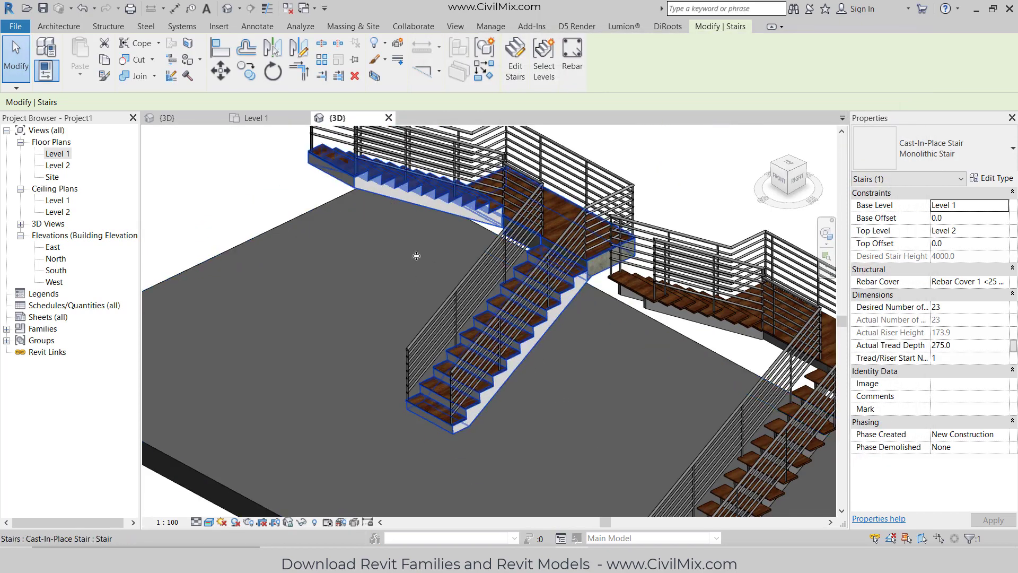
pyautogui.scroll(4, 416, 256)
pyautogui.scroll(-3, 417, 256)
pyautogui.scroll(2, 618, 266)
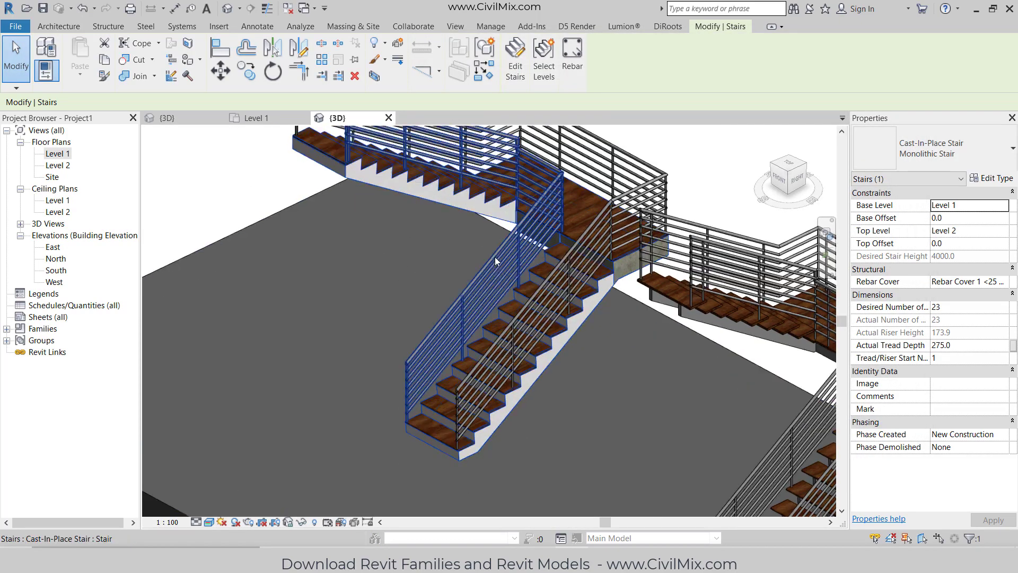
pyautogui.scroll(5, 618, 265)
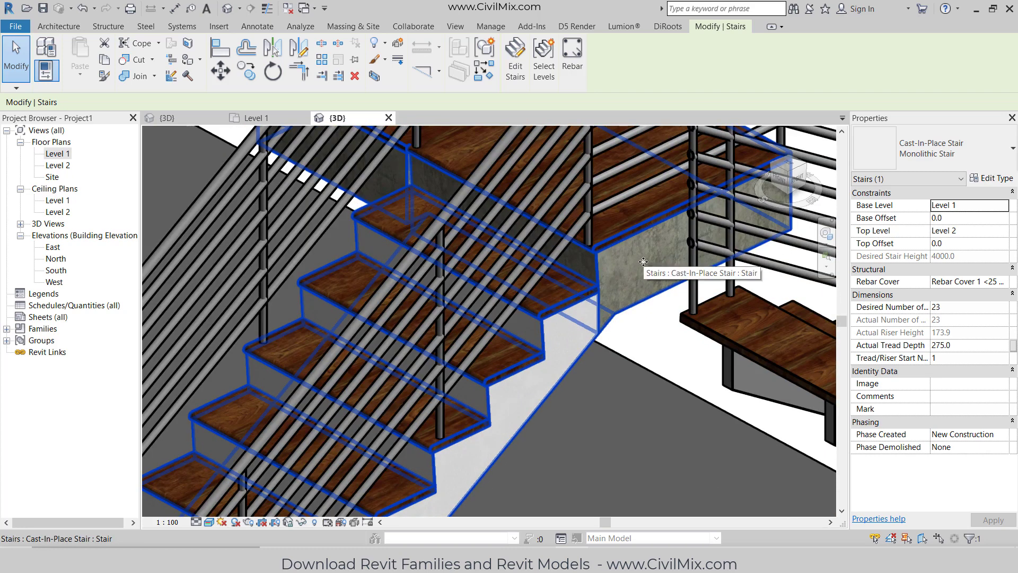
pyautogui.scroll(-3, 643, 262)
pyautogui.scroll(2, 534, 203)
# - Open the type properties of the monolithic stair's 300mm Thickness landing type for editing
pyautogui.click(533, 204)
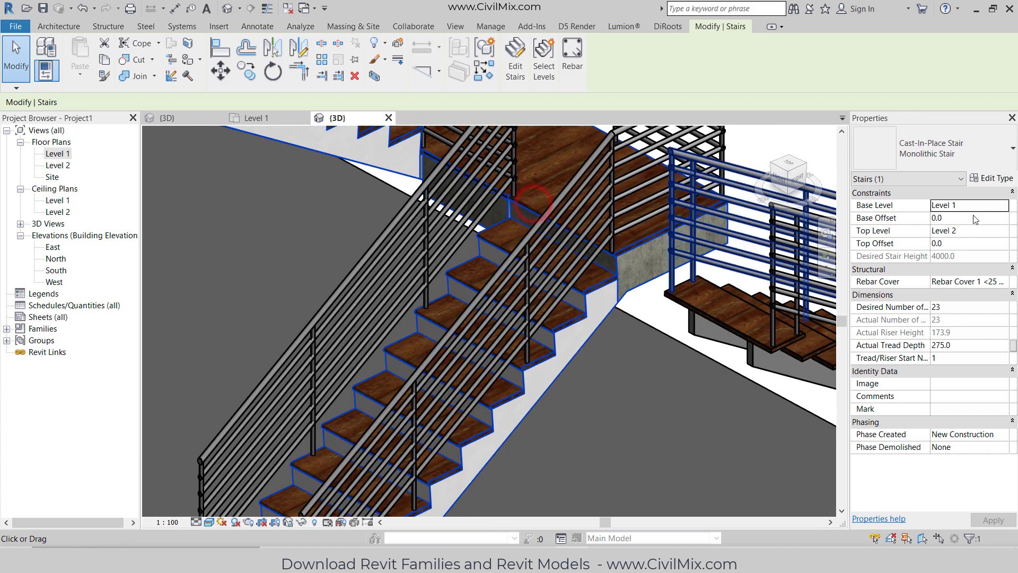
pyautogui.click(989, 178)
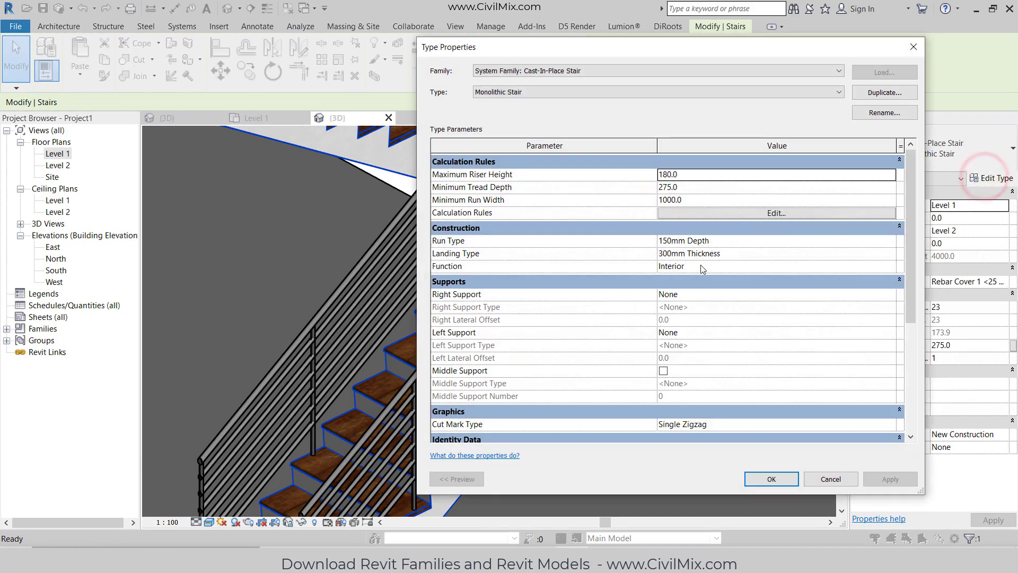
pyautogui.scroll(-2, 671, 293)
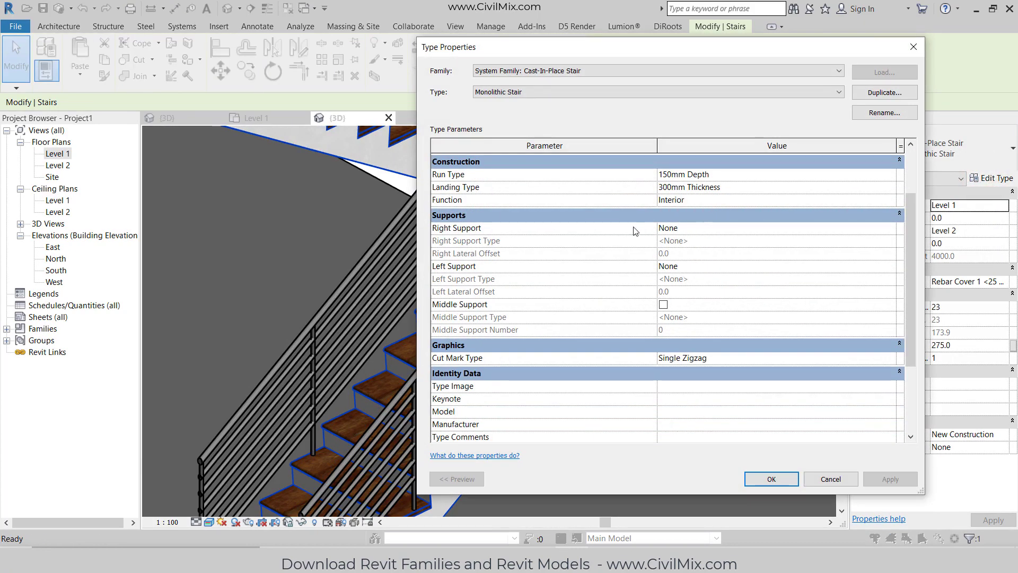
pyautogui.scroll(-1, 545, 246)
pyautogui.scroll(3, 516, 255)
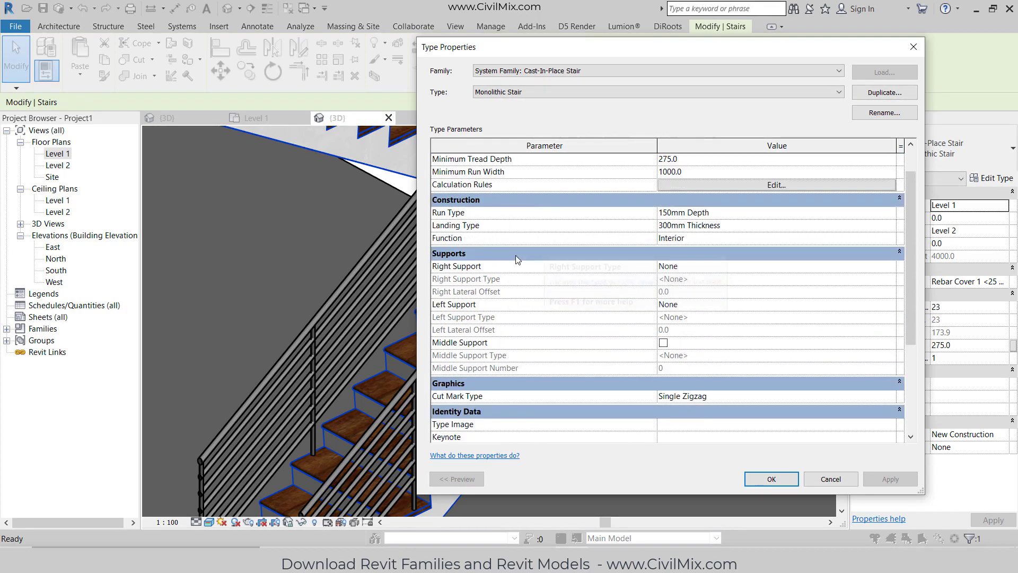
pyautogui.scroll(-3, 530, 253)
pyautogui.scroll(2, 541, 250)
pyautogui.click(821, 225)
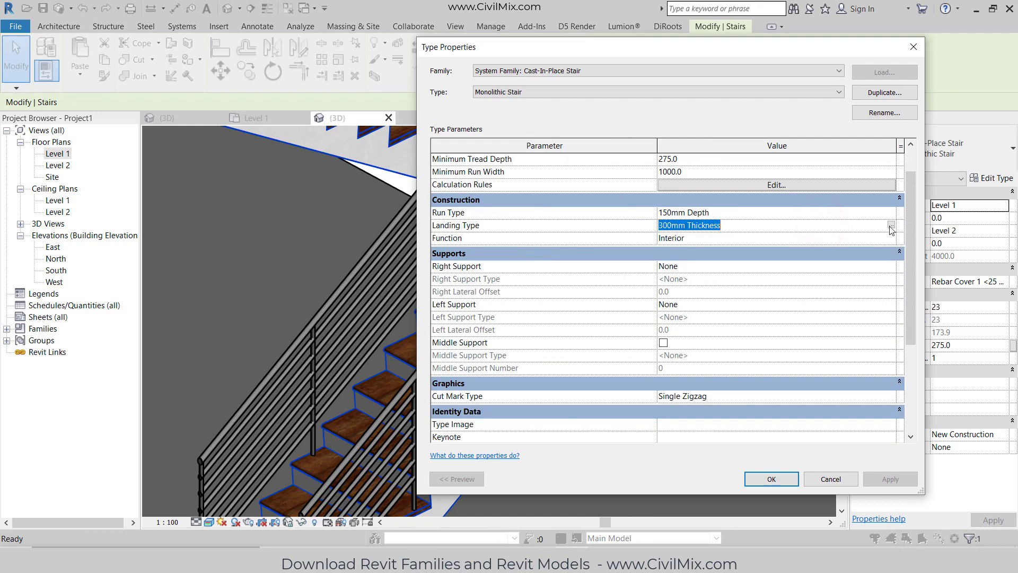
pyautogui.click(890, 226)
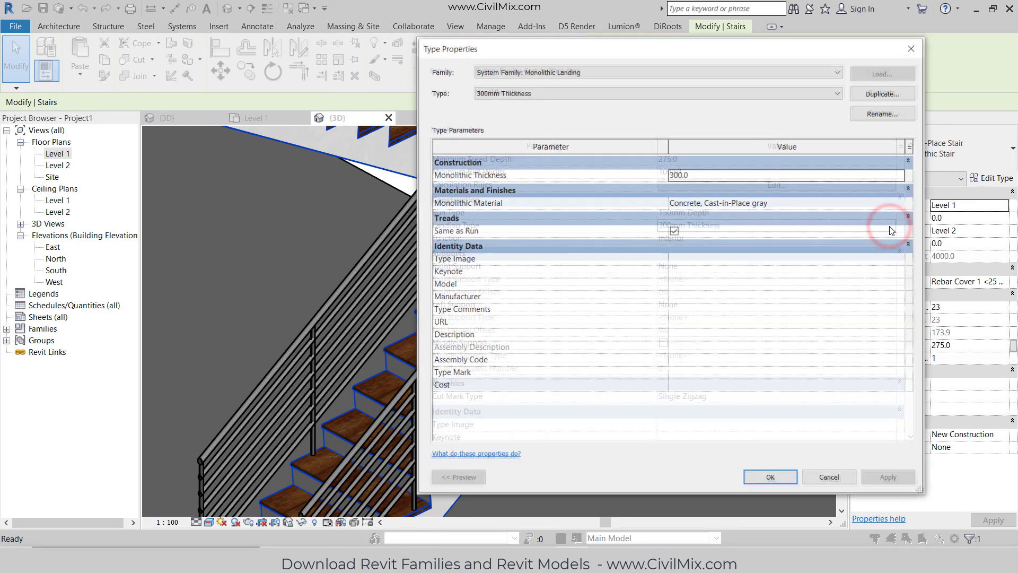
# - Find Gypsum Wall Board by searching for white, assign it as the landing's monolithic material, and accept the landing and stair type changes
pyautogui.moveTo(541, 49); pyautogui.dragTo(546, 61)
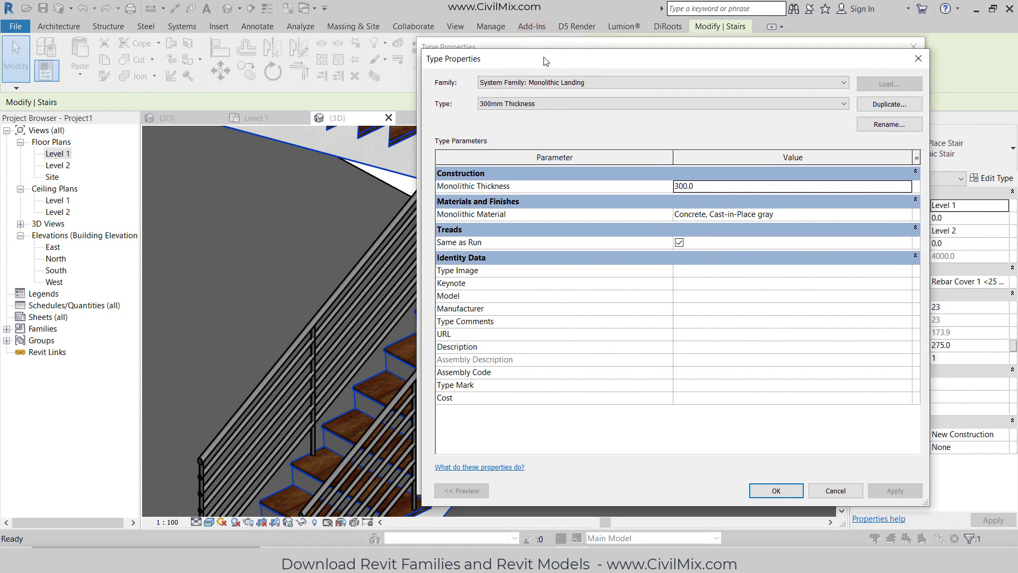
pyautogui.click(840, 214)
pyautogui.click(907, 214)
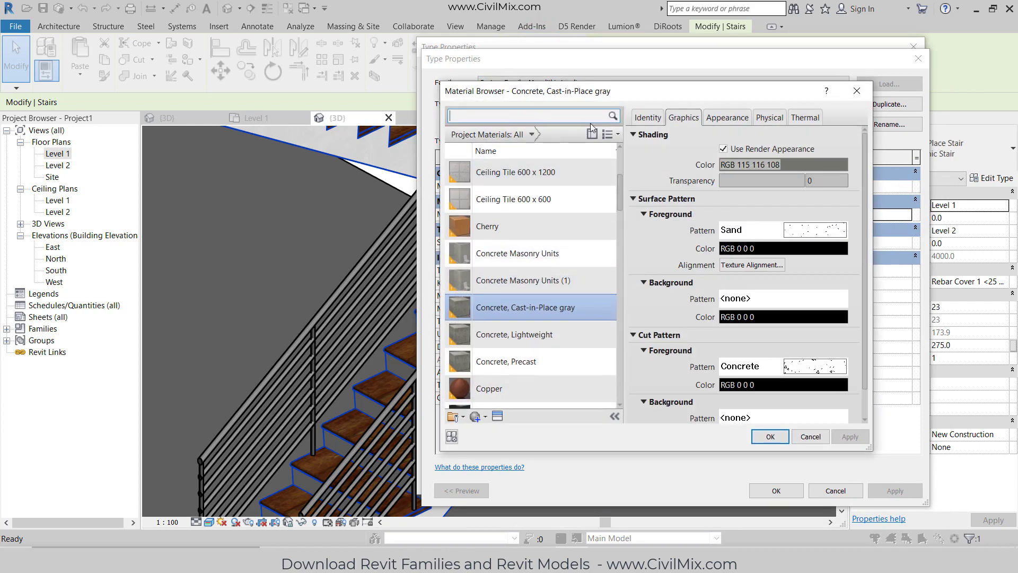
pyautogui.write('whit')
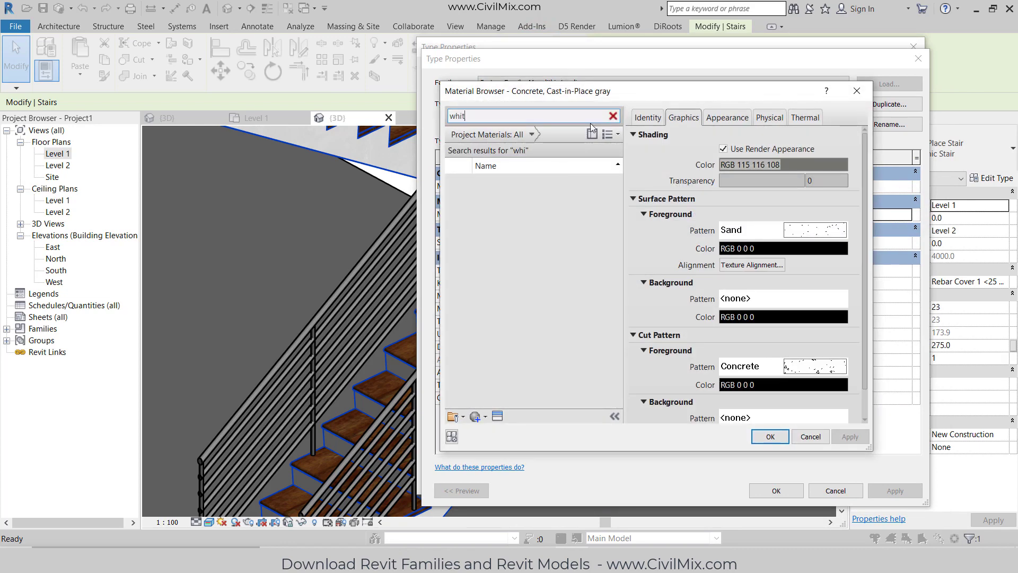
pyautogui.write('e')
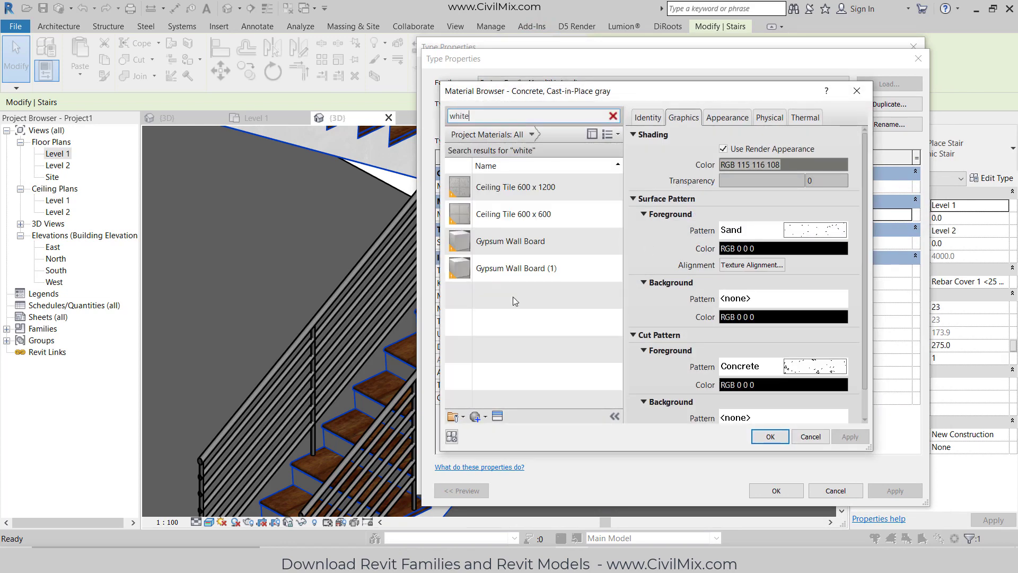
pyautogui.click(539, 236)
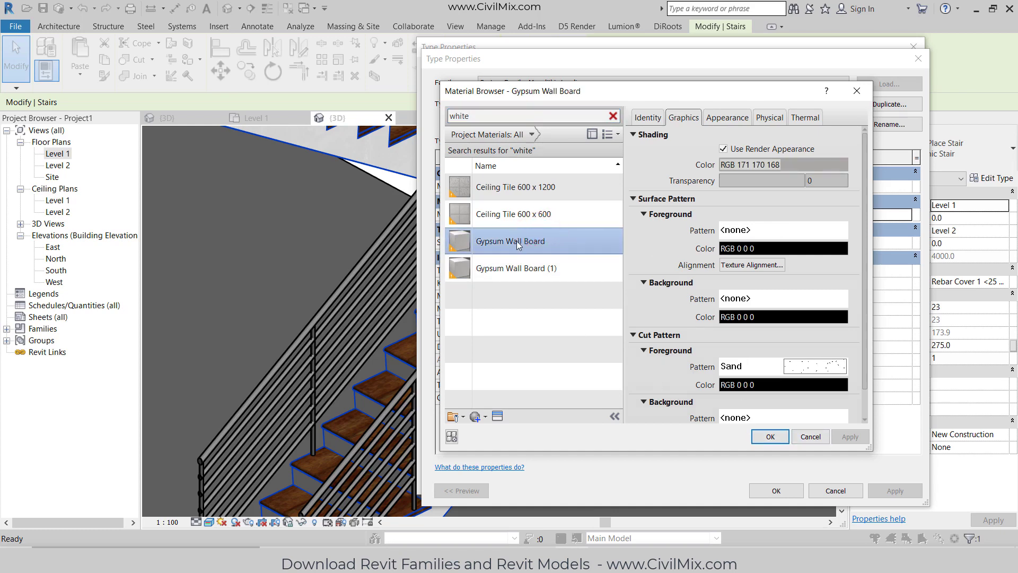
pyautogui.doubleClick(518, 243)
pyautogui.click(774, 491)
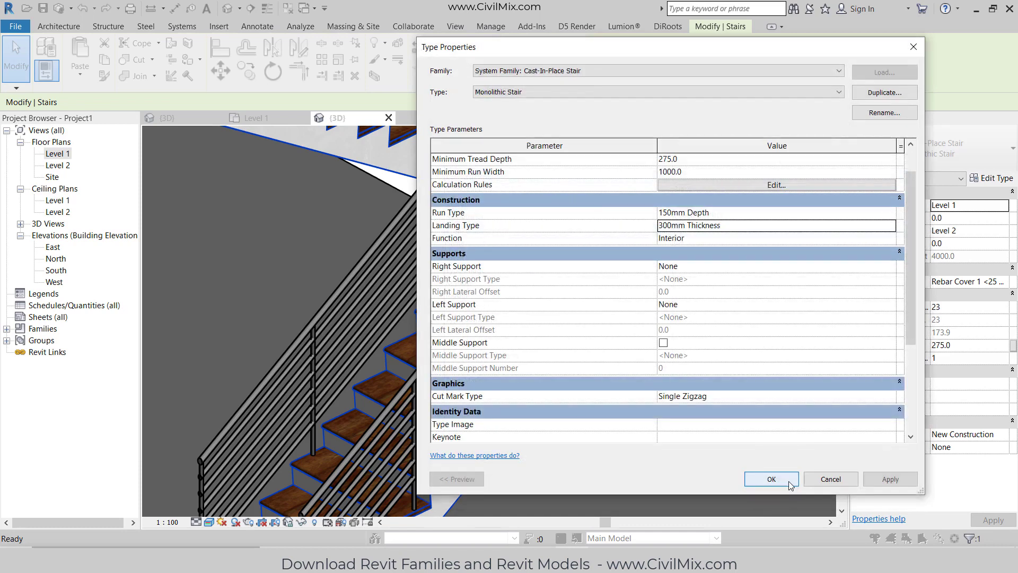
pyautogui.click(881, 477)
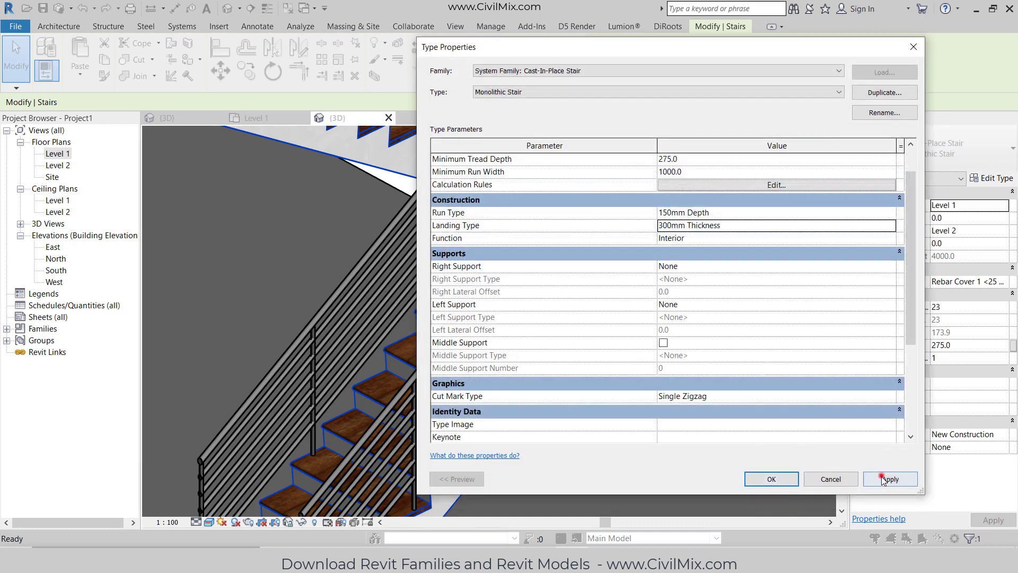
pyautogui.click(770, 479)
# - Deselect the monolithic stair and examine both finished staircases on the floor slab
pyautogui.scroll(-6, 724, 455)
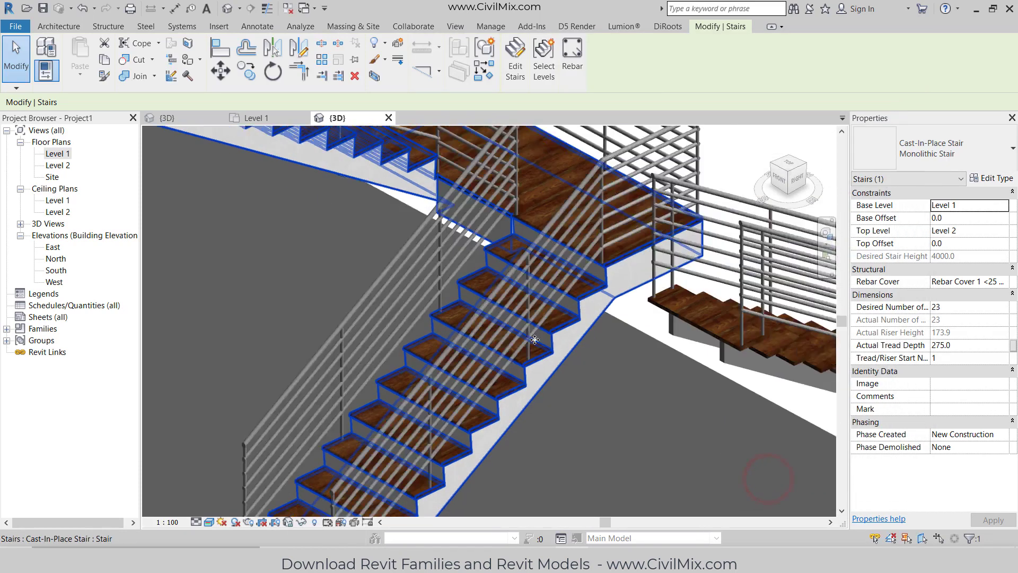
pyautogui.click(682, 183)
pyautogui.scroll(4, 451, 251)
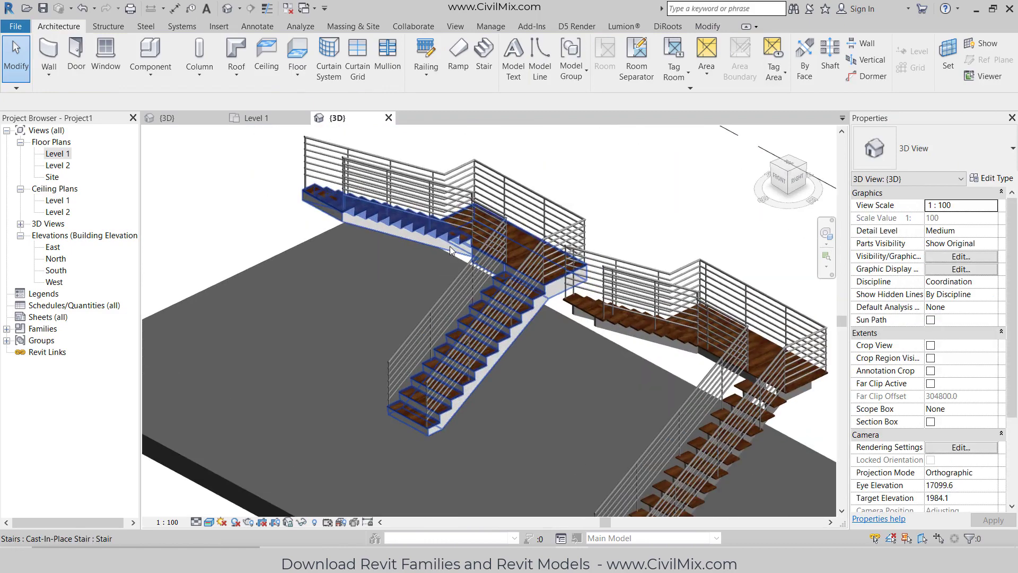
pyautogui.moveTo(315, 267); pyautogui.dragTo(296, 272, button='middle')
pyautogui.scroll(-3, 296, 272)
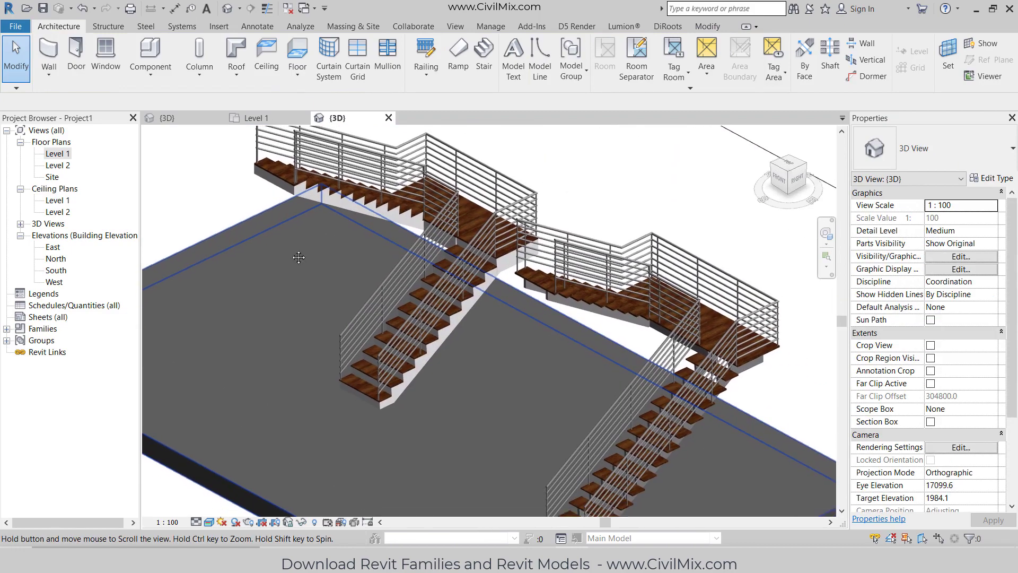
pyautogui.scroll(3, 411, 355)
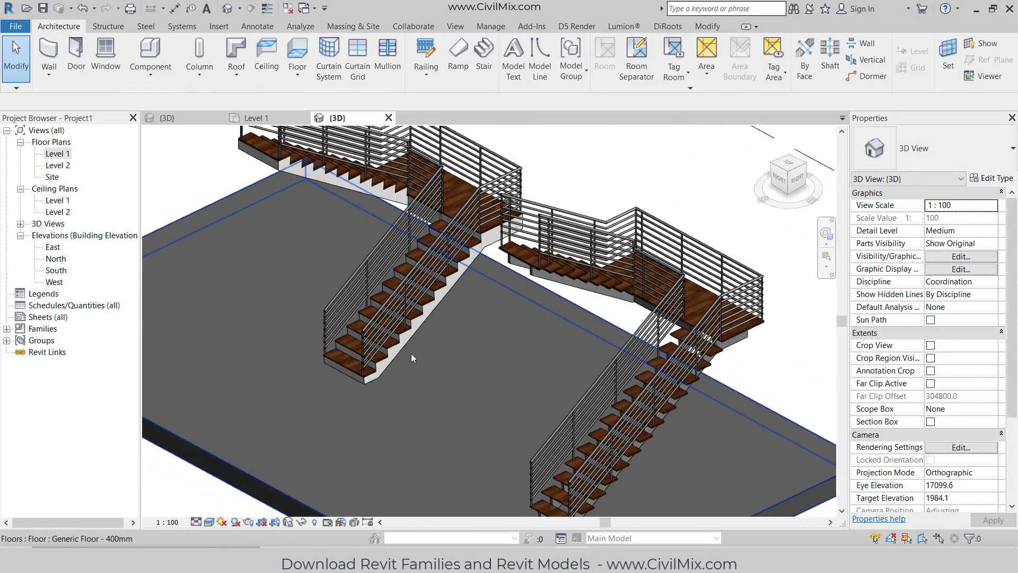
pyautogui.scroll(-2, 411, 353)
pyautogui.scroll(2, 619, 375)
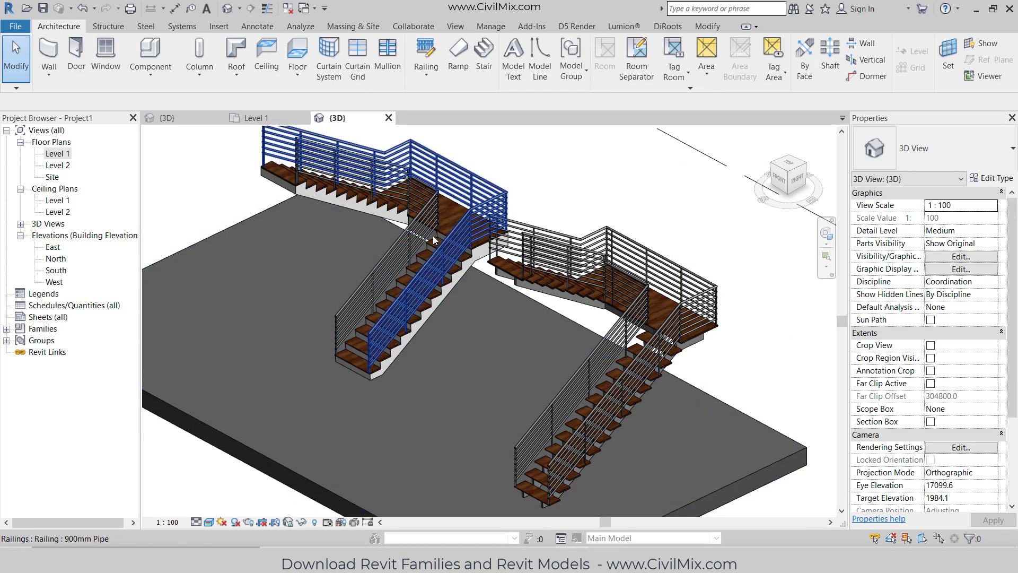
pyautogui.scroll(4, 403, 239)
# - Compare the two staircases with the labelled reference model in the other open 3D view, and return to the working 3D view
pyautogui.click(177, 117)
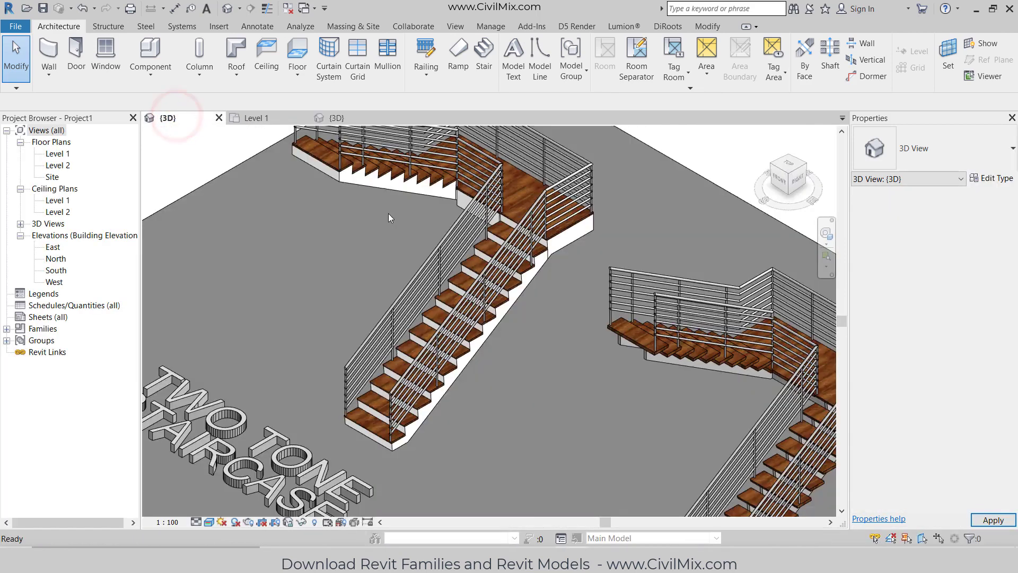
pyautogui.scroll(-3, 389, 221)
pyautogui.moveTo(398, 339); pyautogui.dragTo(408, 354, button='middle')
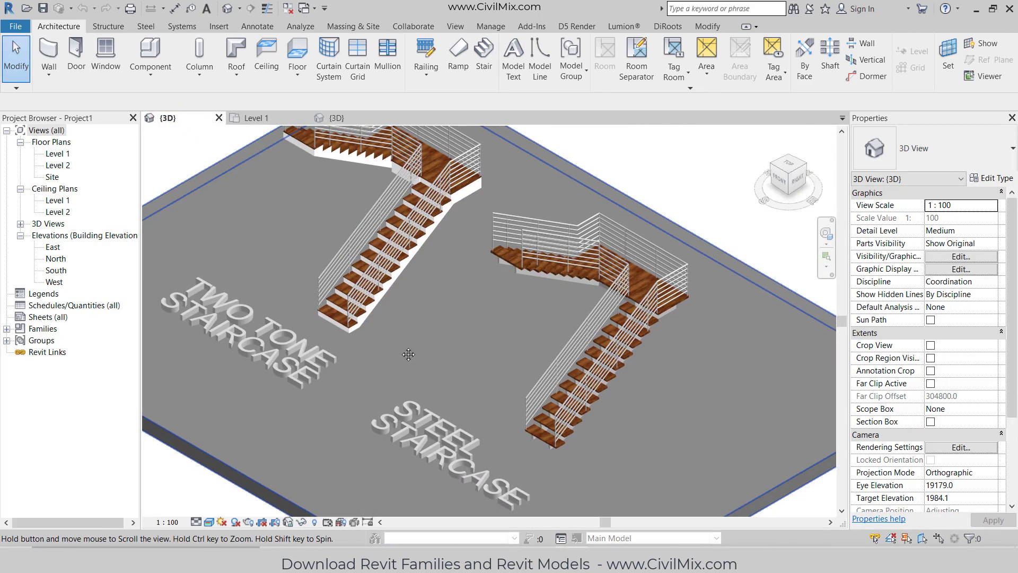
pyautogui.click(329, 117)
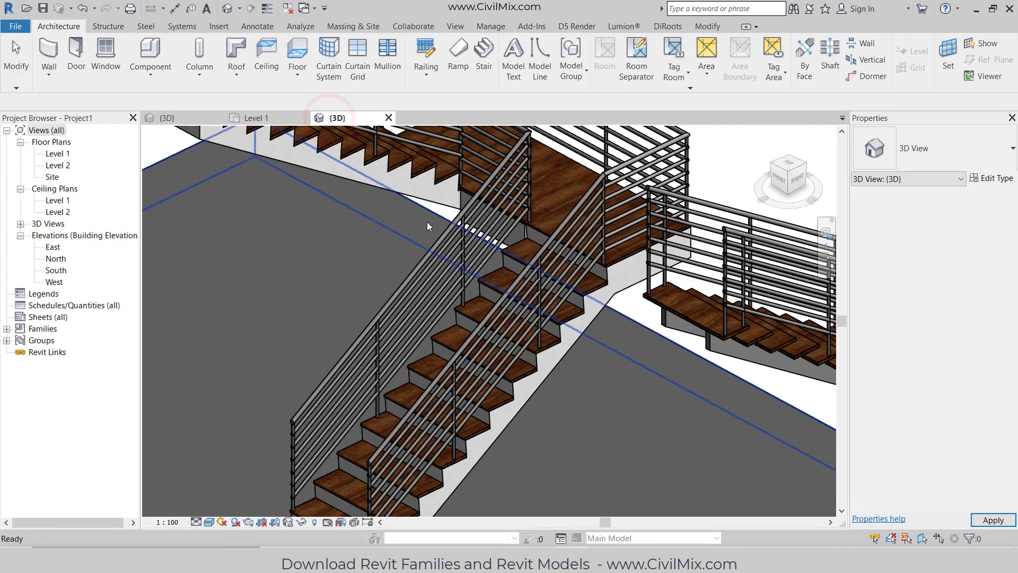
pyautogui.scroll(-5, 419, 218)
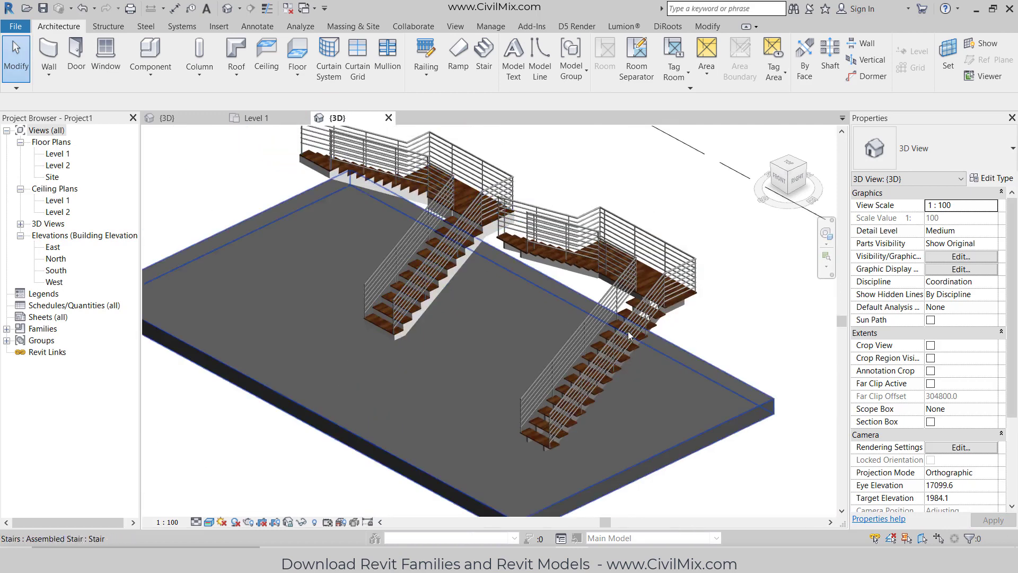